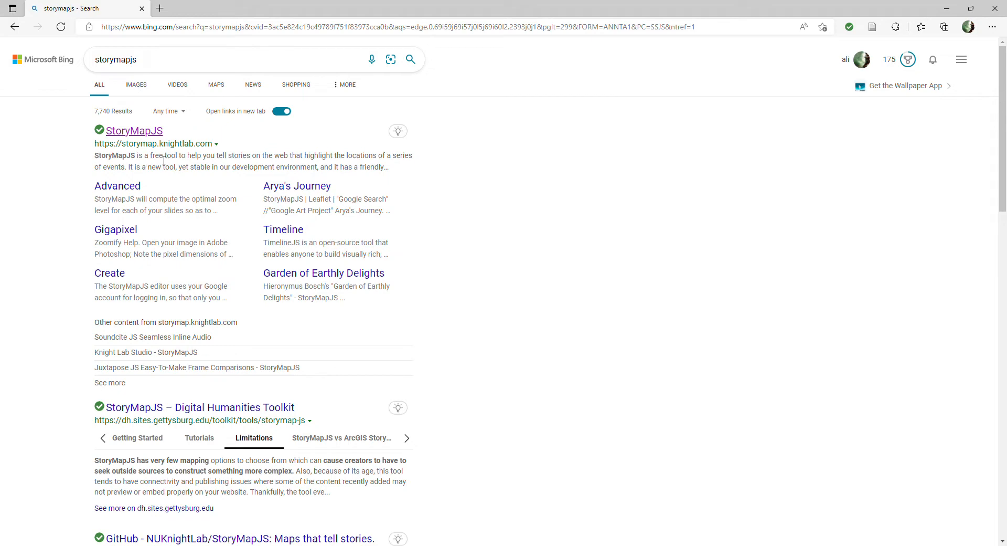
Open the StoryMapJS site from the search results and look through its sample map, overview and tips
click(141, 132)
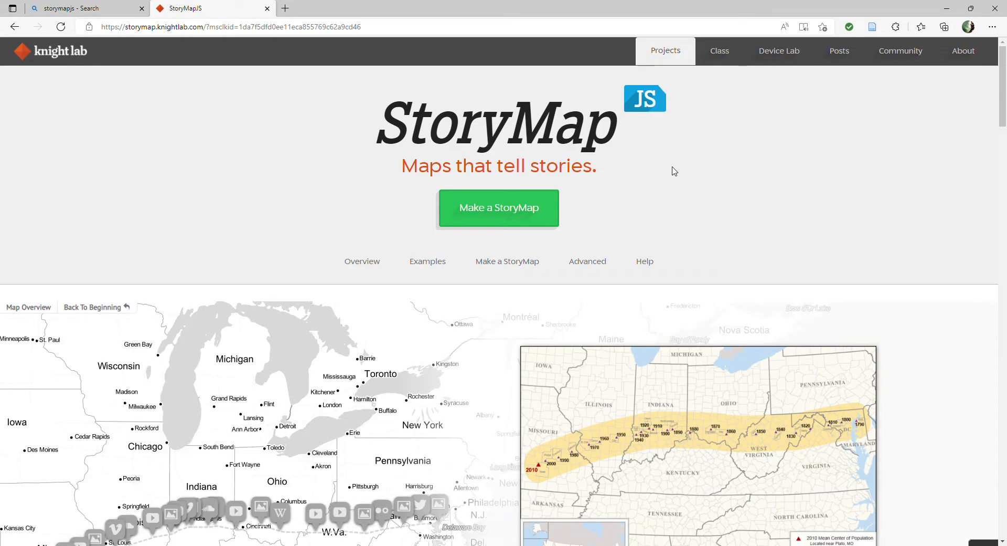
scroll(675, 171, down, 5)
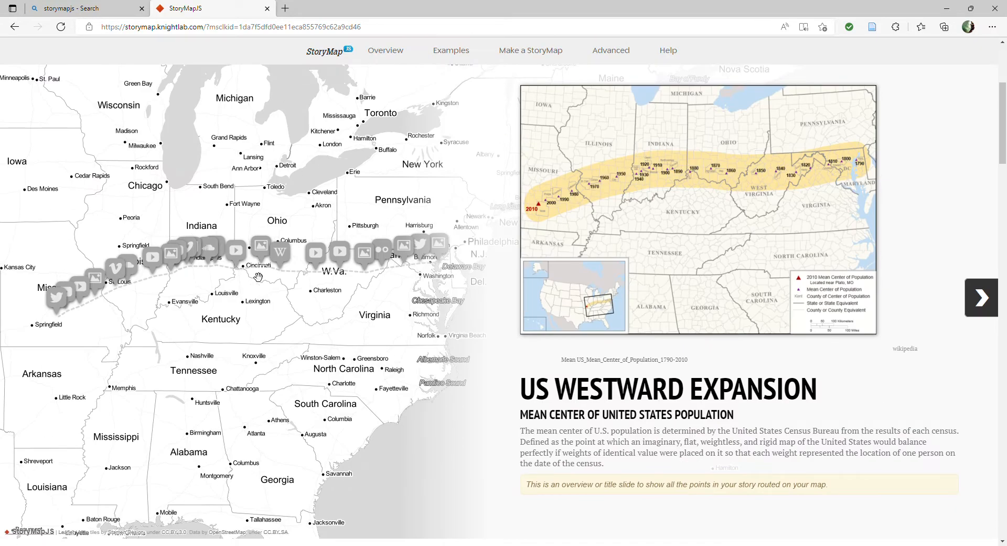
scroll(492, 309, down, 7)
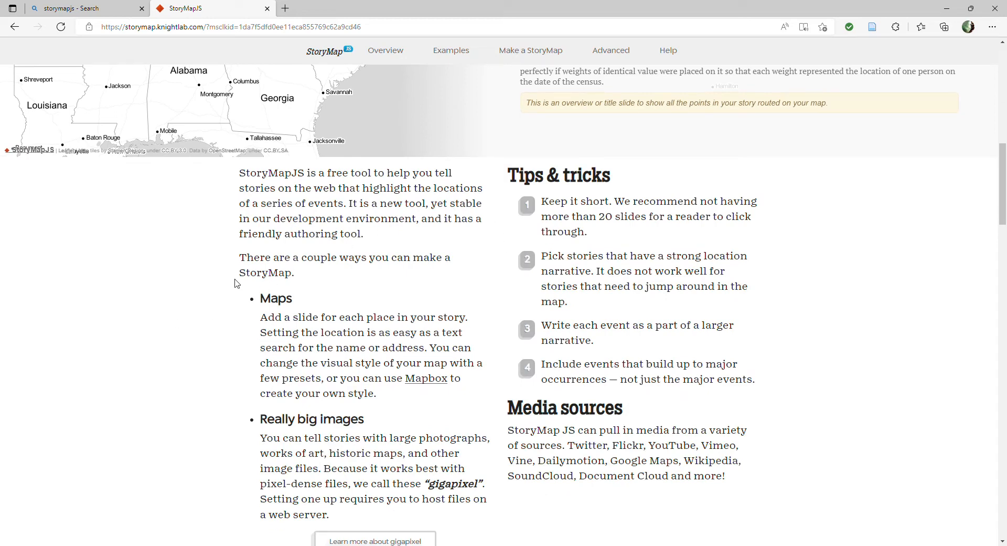
scroll(235, 283, up, 9)
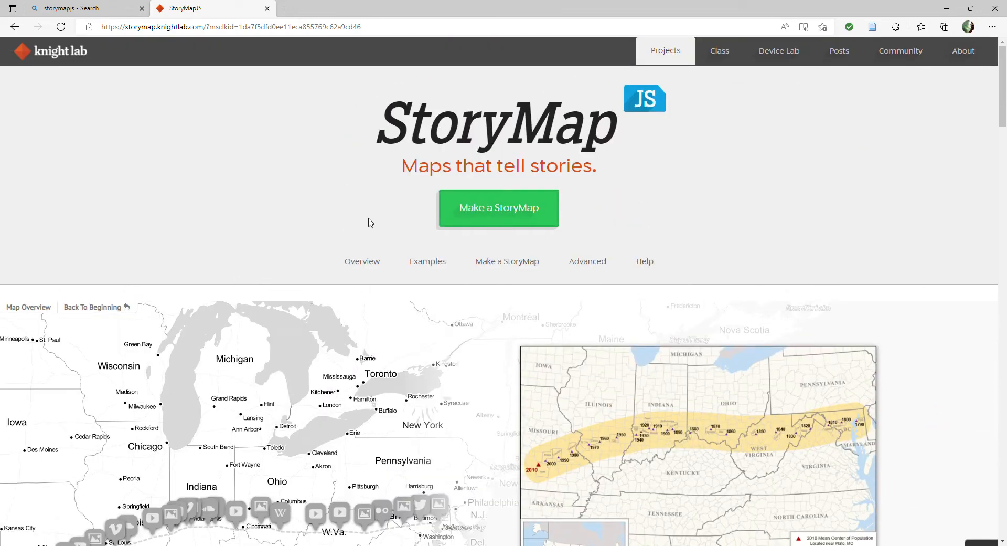
Create a new StoryMap named "Thomas Jefferson: Life Highlights"
click(495, 215)
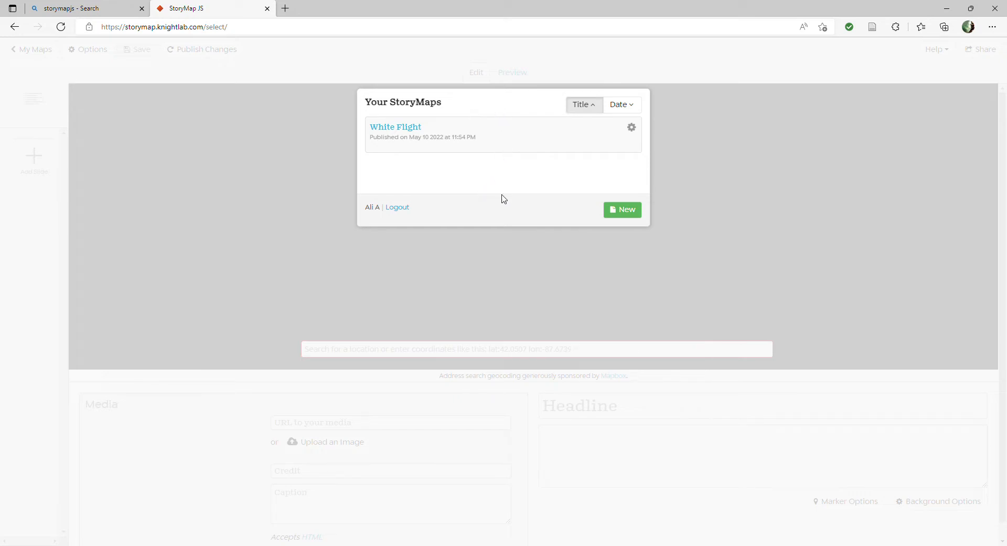
click(624, 210)
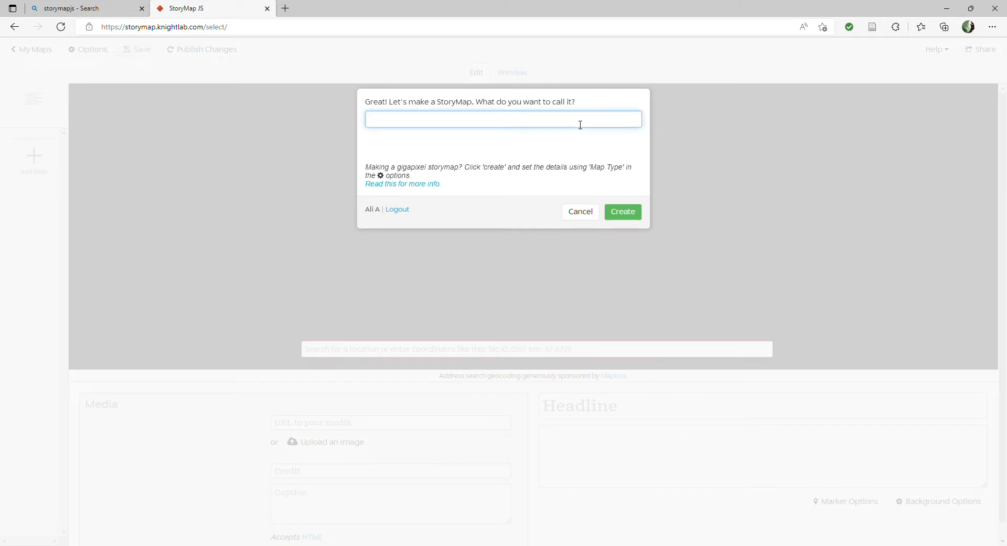
text(Thomas Jefferson: Life Highlight)
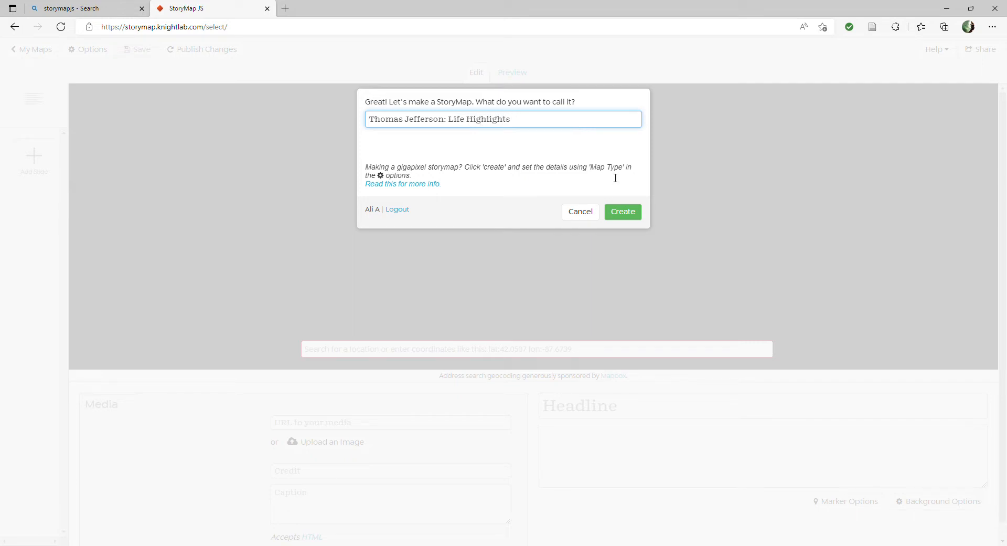
text(s)
click(621, 212)
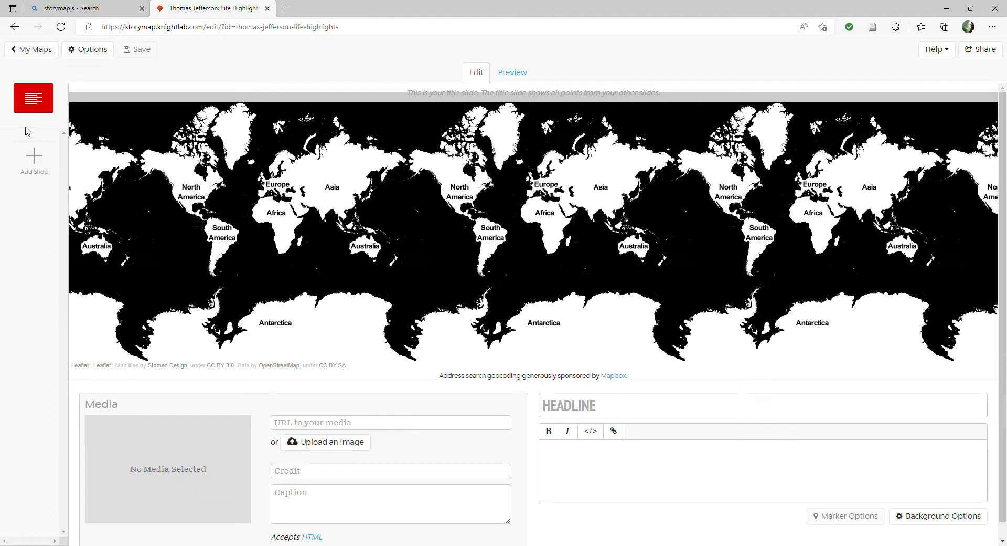
Give the title slide the headline "THOMAS JEFFERSON: LIFE HIGHLIGHTS" and a "By:" line with the author's name as its text
click(591, 405)
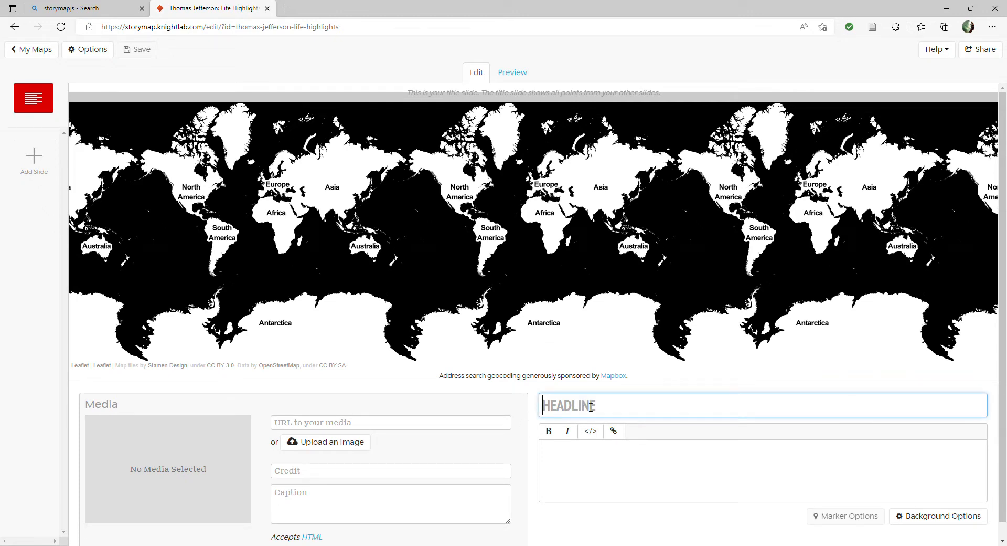
text(THOMAS)
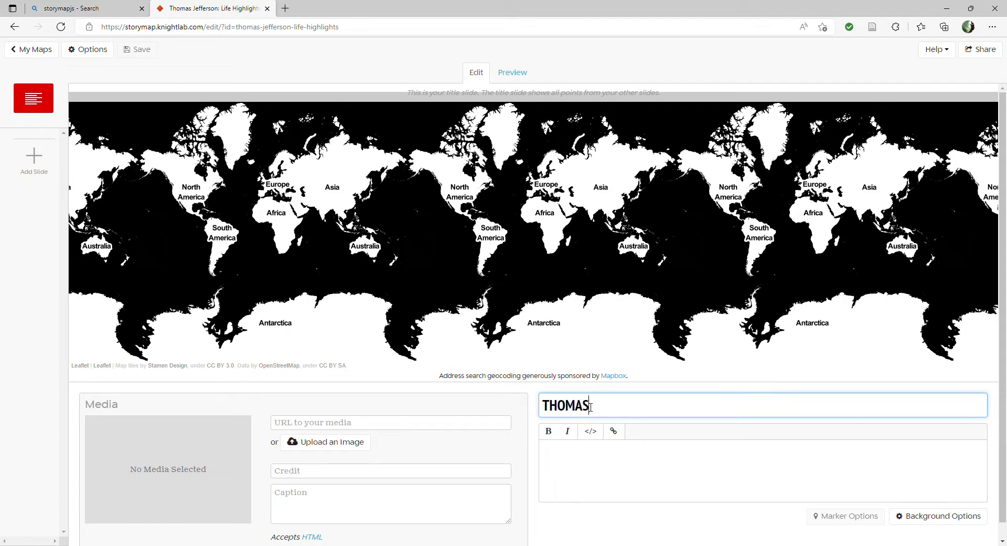
text( JEFFERSON)
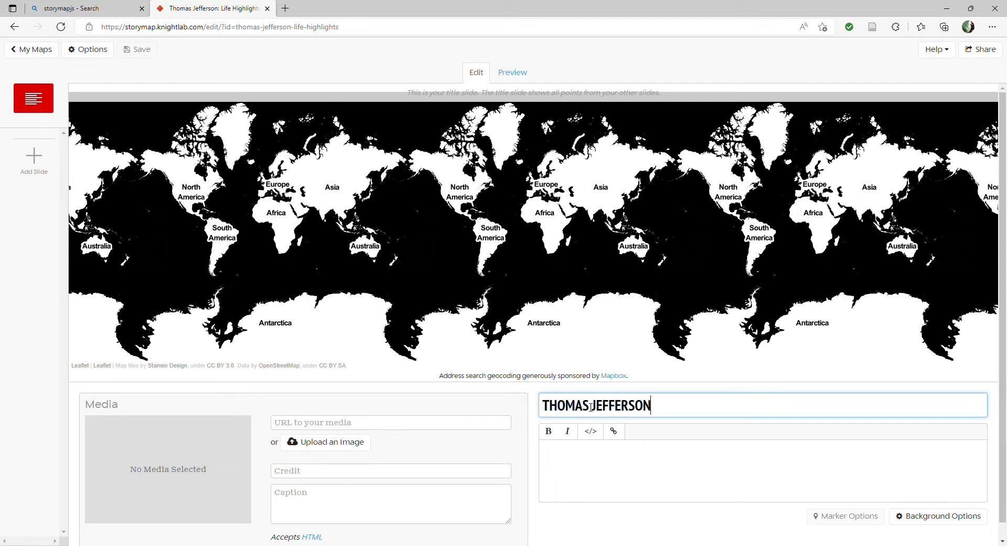
text(: LIFE HIGHLIGHTS)
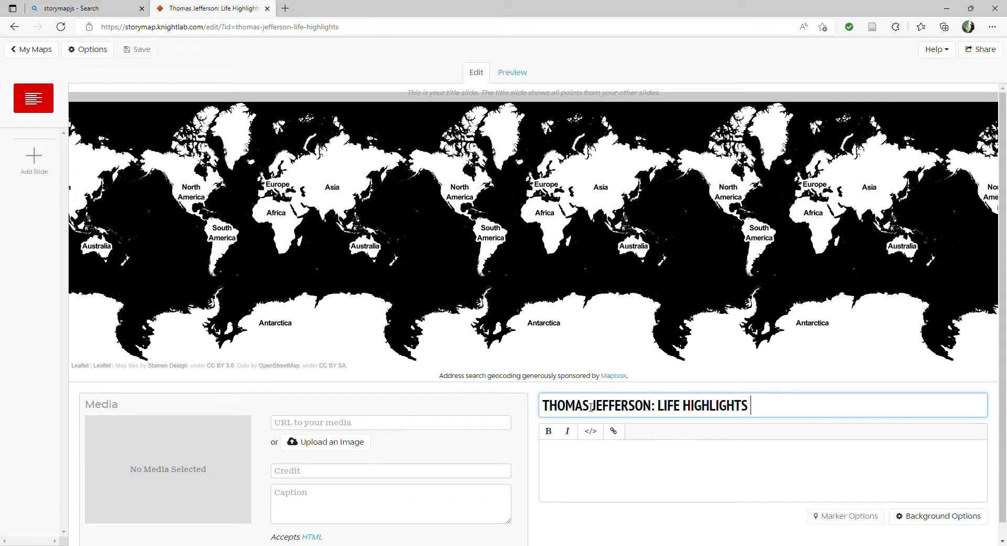
click(582, 459)
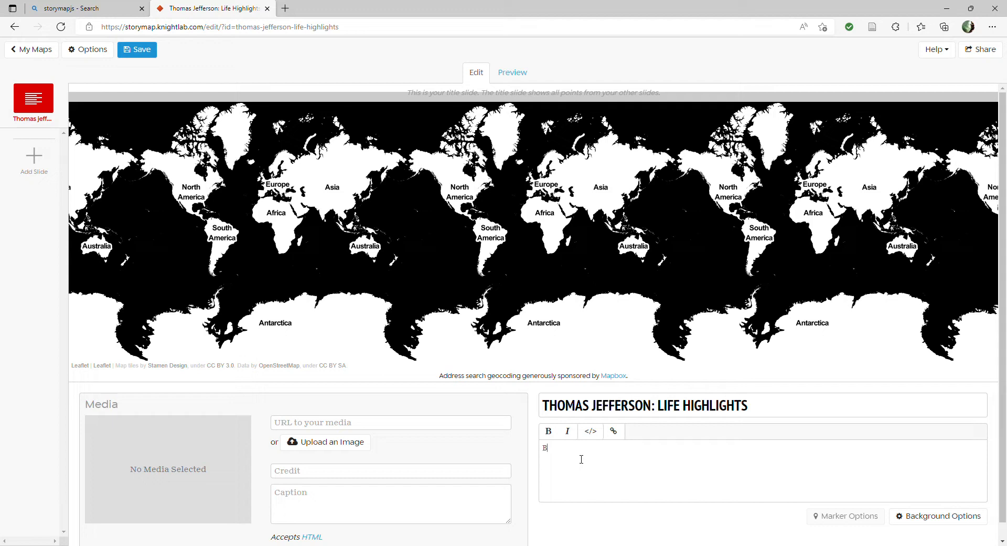
text(By: Ali Aref)
Search the web for "thomas jefferson" images in a new browser tab and open the newstarget.com portrait as a standalone image
click(286, 8)
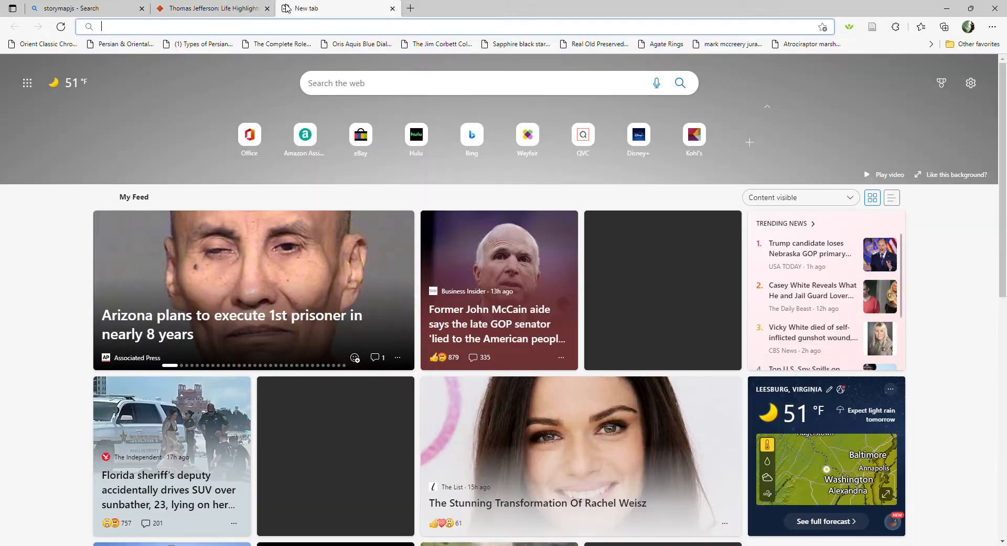
text(thomas jefferson)
key(Return)
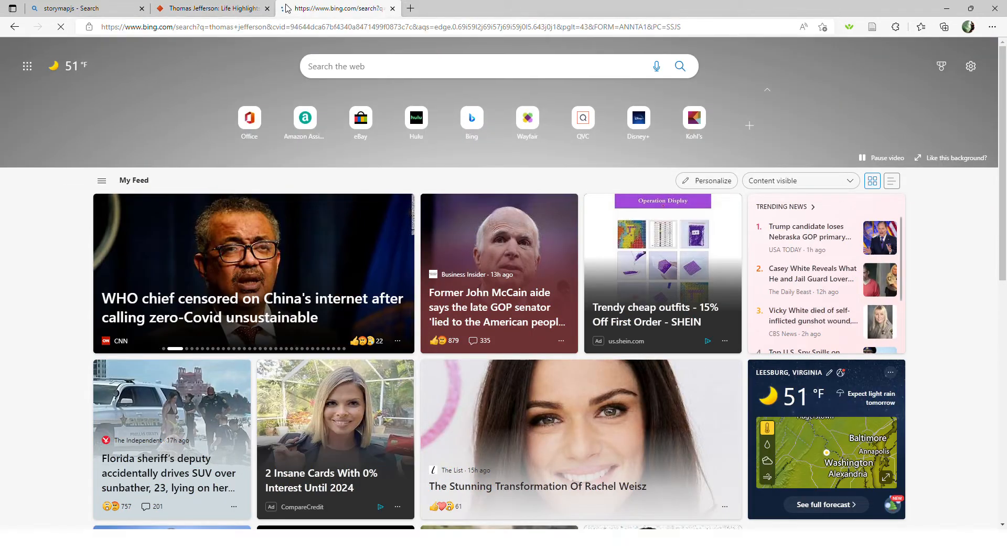
click(139, 85)
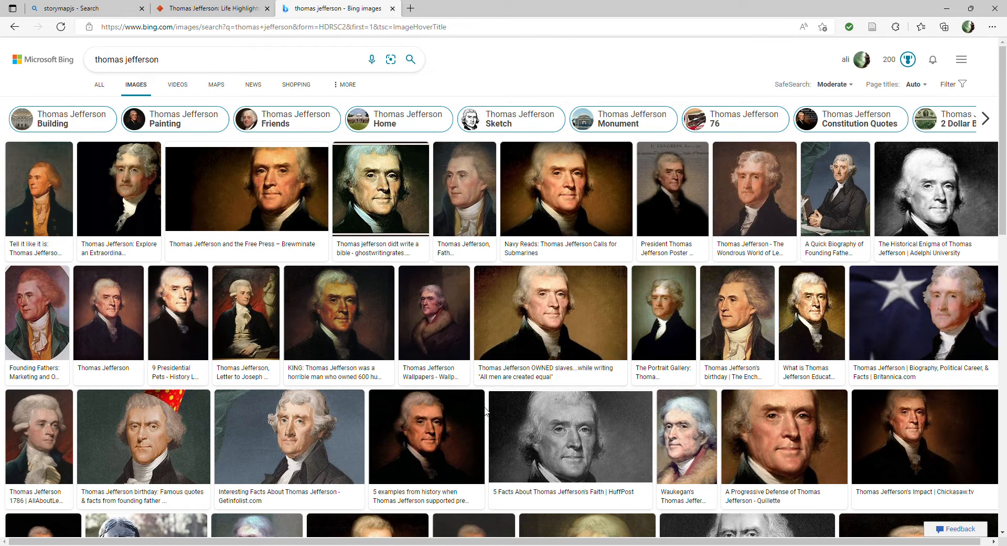
click(445, 430)
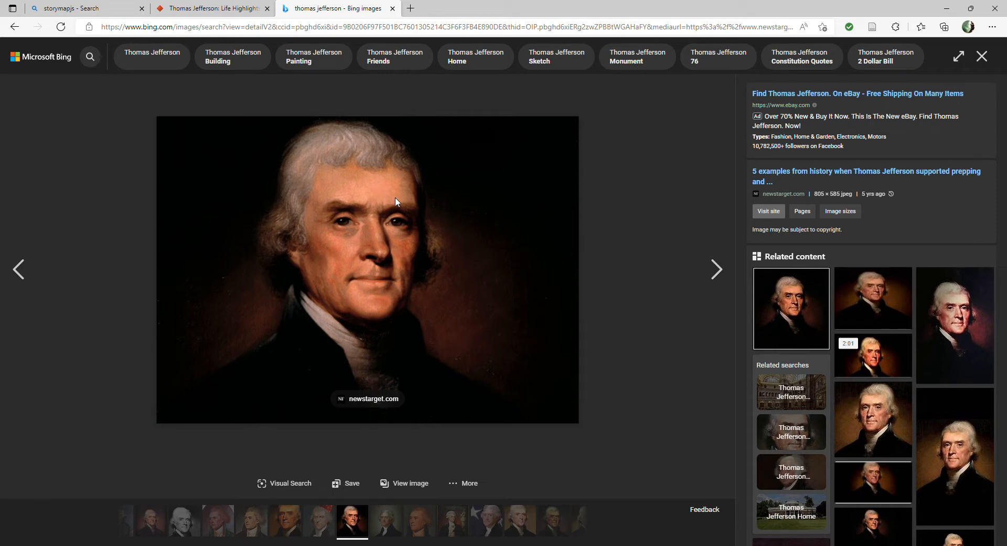
click(416, 193)
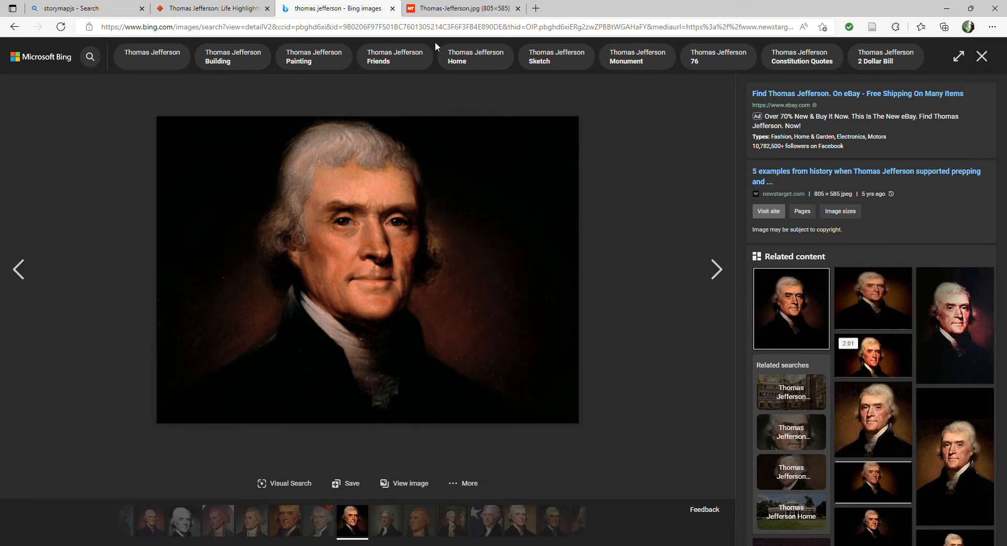
click(445, 10)
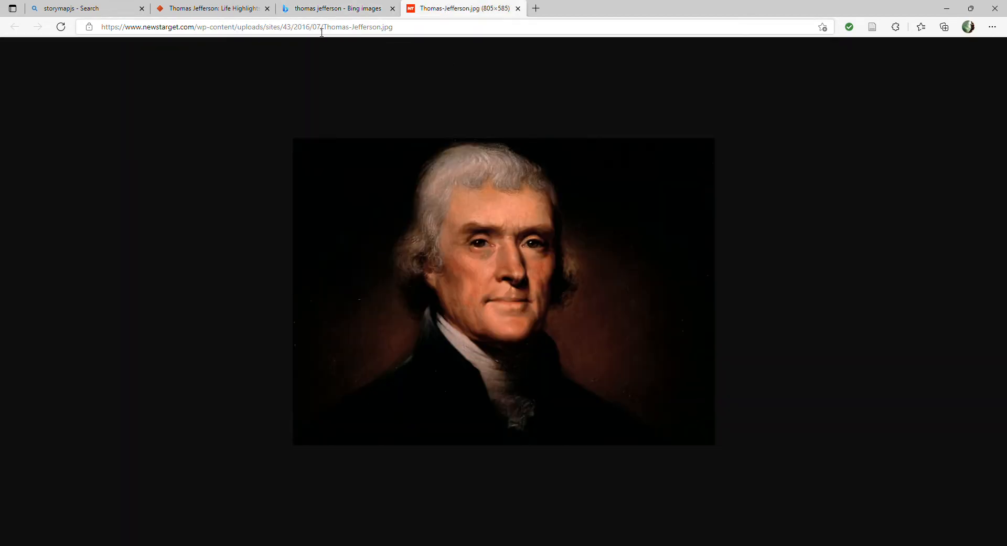
Copy the Thomas-Jefferson.jpg image address and use it as the title slide's media URL in the StoryMap
click(274, 29)
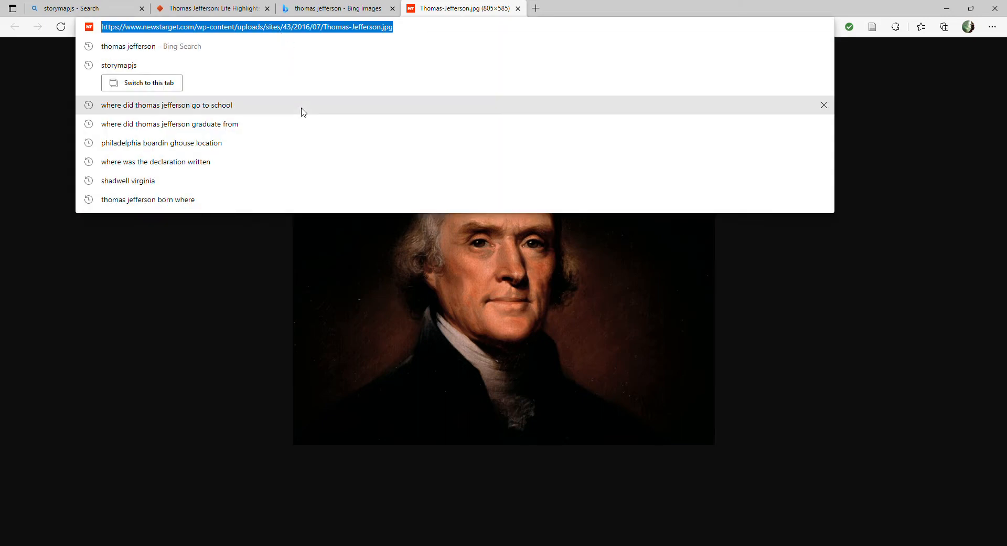
click(233, 269)
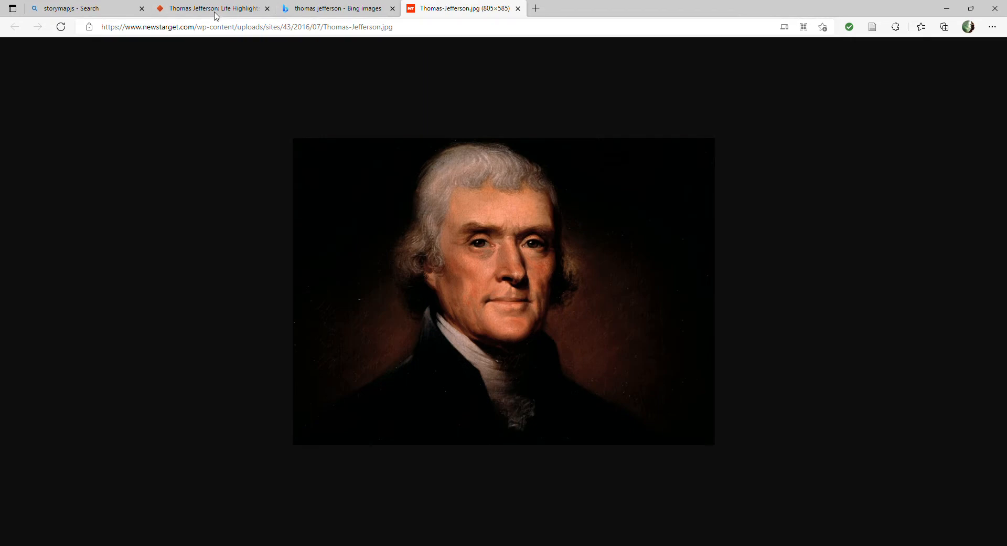
click(216, 11)
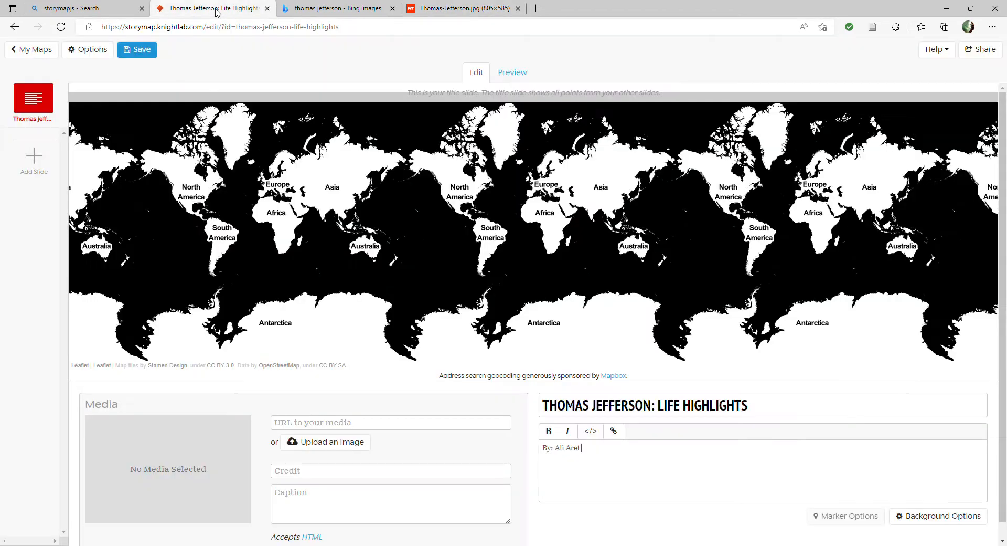
click(294, 424)
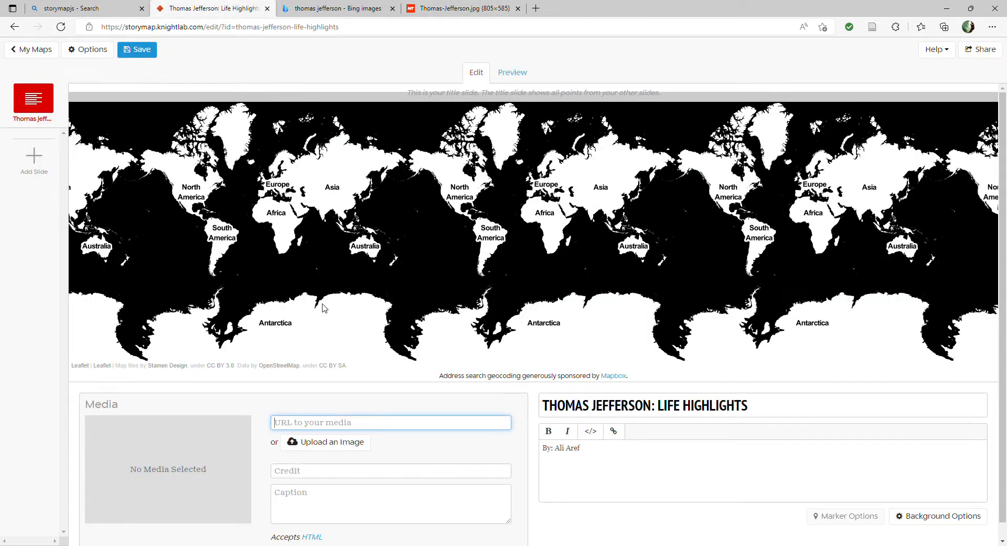
key(ctrl+v)
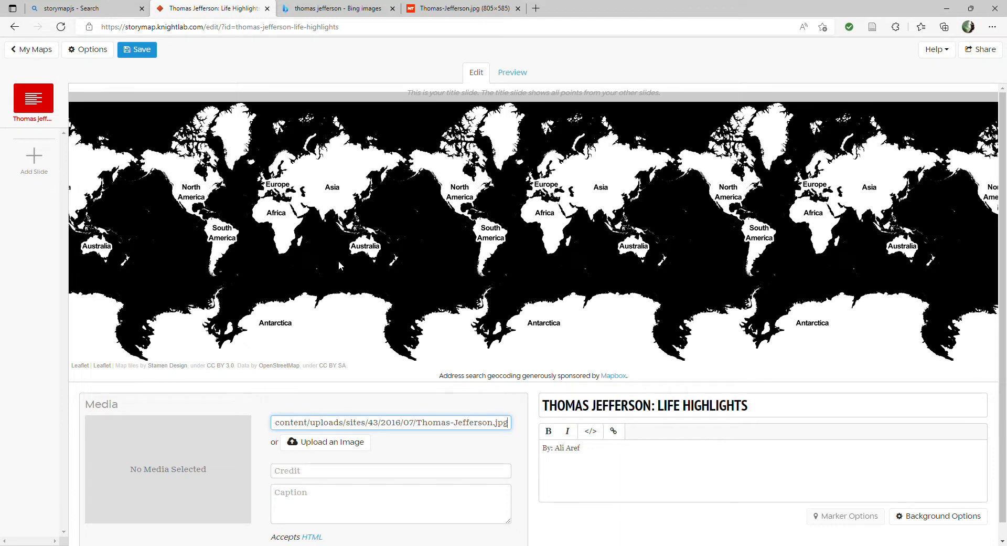
click(429, 448)
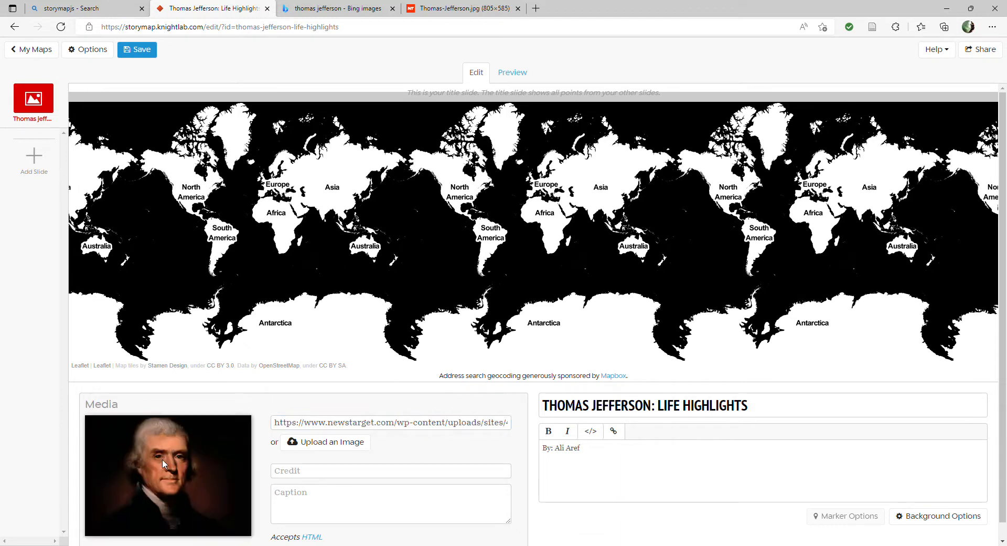
Check the portrait's source in the image results and credit the title slide's media to newstarget.com
click(287, 475)
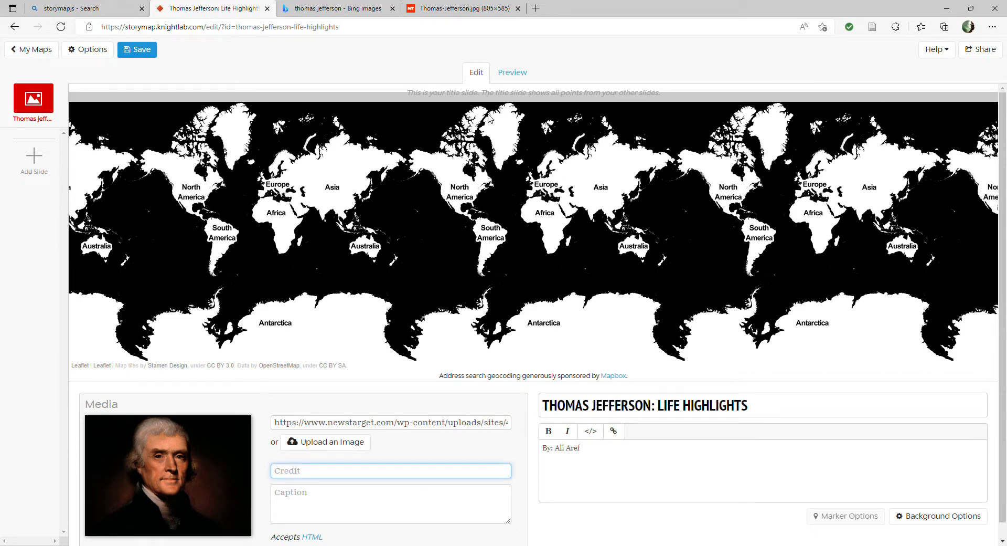
click(435, 9)
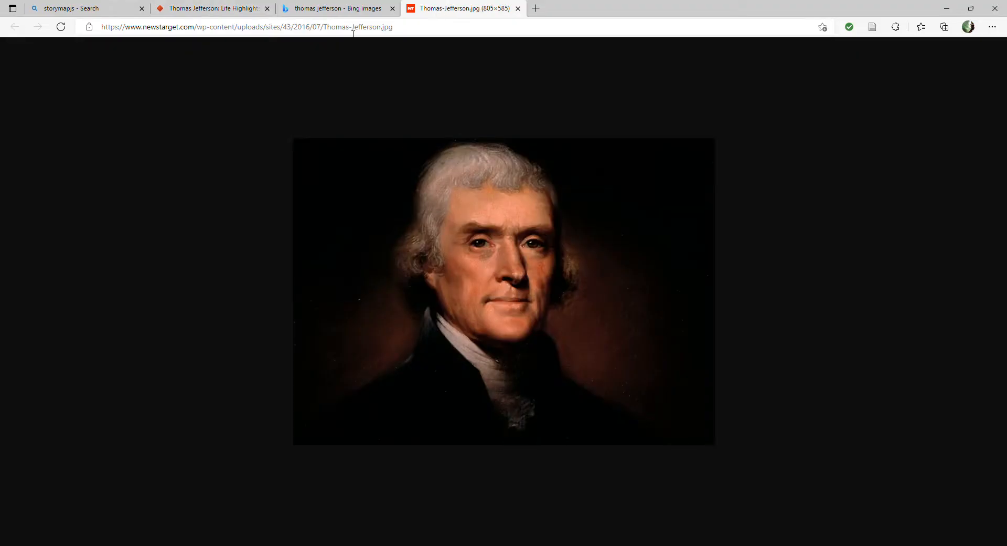
click(341, 9)
click(14, 27)
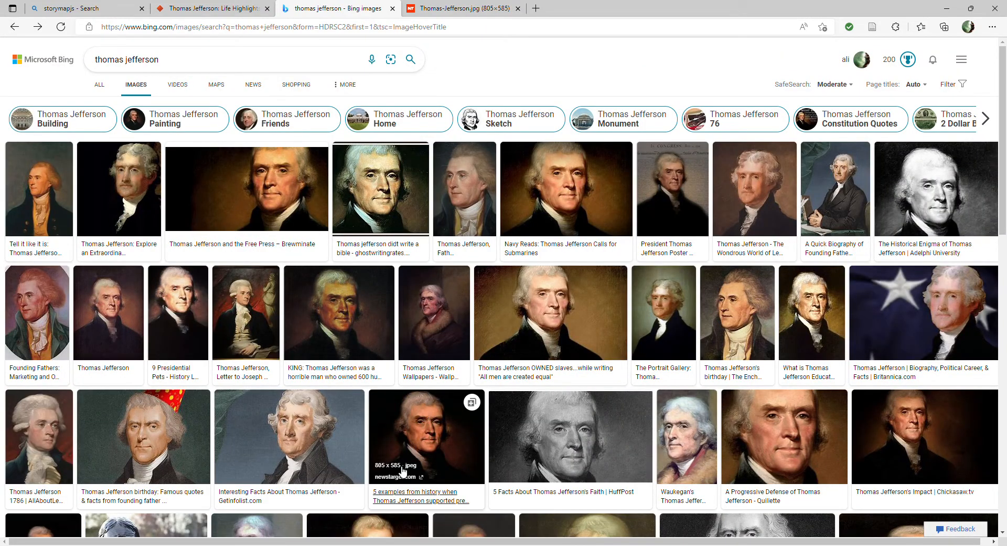
click(214, 16)
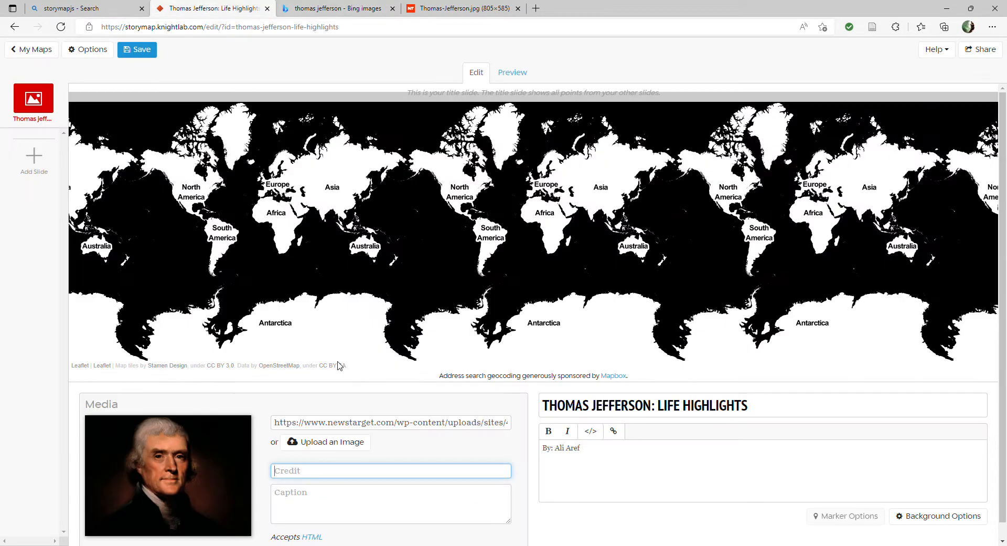
text(newstarget.com)
Caption the title slide's image "Portrait of Jefferson"
click(341, 520)
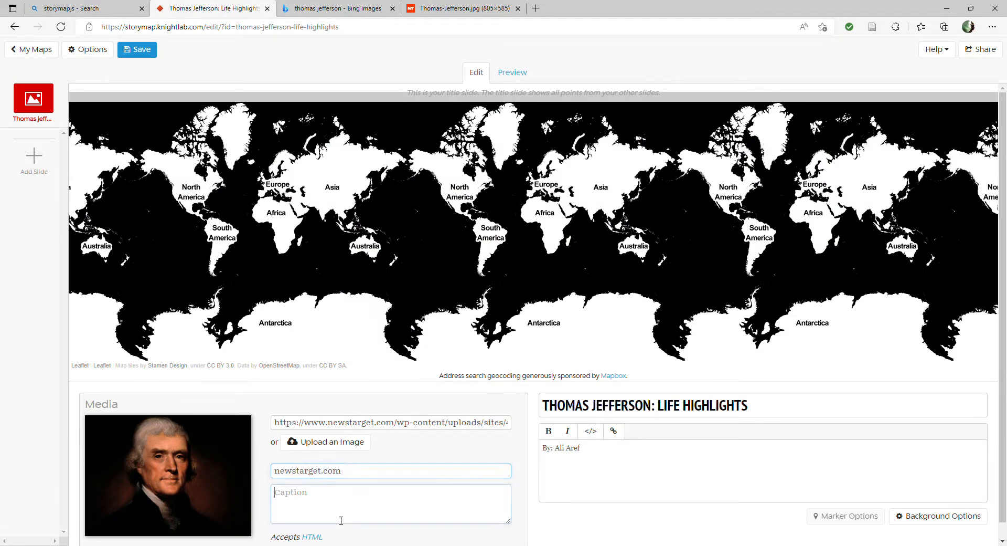
text(Portra)
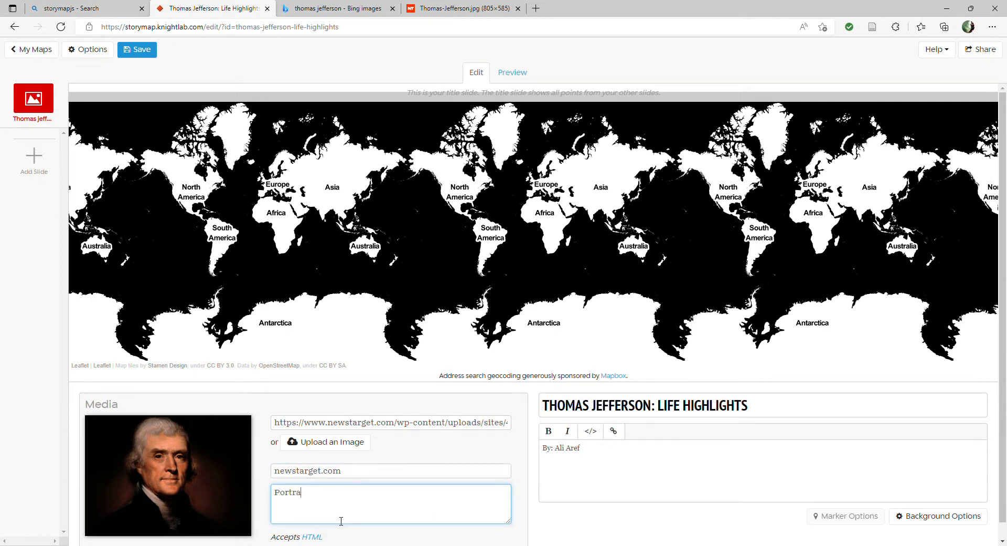
text(it of Washington)
key(BackSpace)
key(BackSpace)
key(BackSpace)
key(BackSpace)
key(BackSpace)
key(BackSpace)
key(BackSpace)
key(BackSpace)
key(BackSpace)
text(Jefferson)
Add a slide after the title slide with the headline "BIRTH" and place the cursor in its description
click(35, 156)
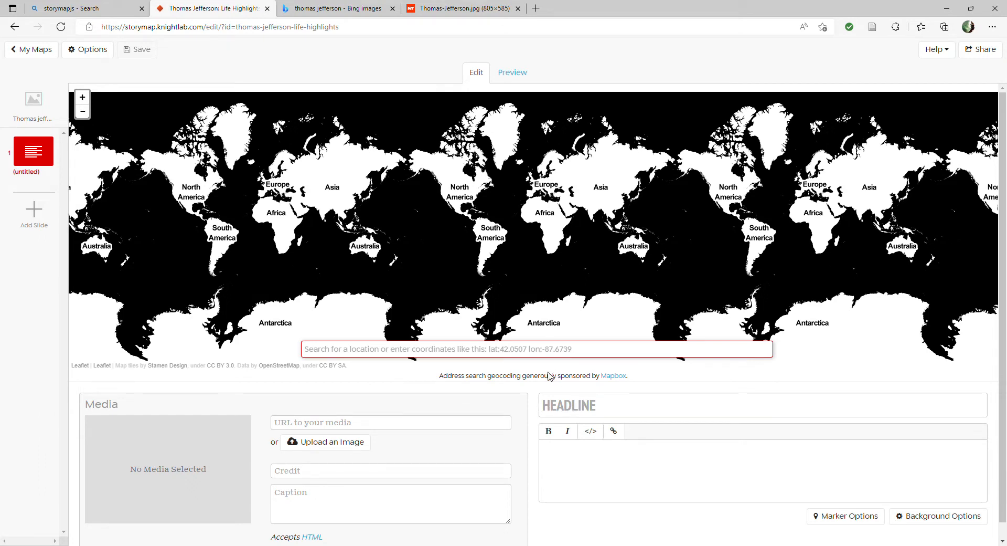
click(587, 409)
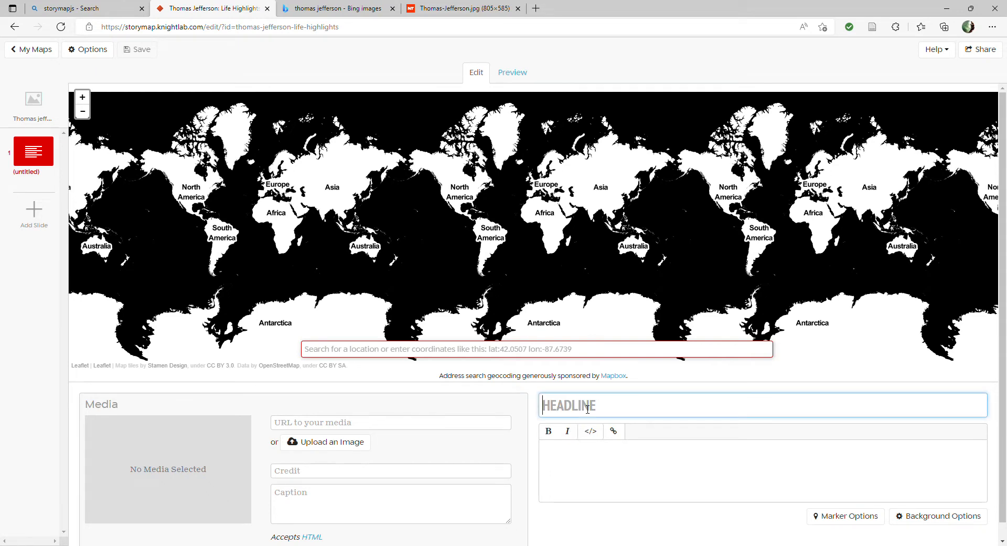
text(BIRTH)
click(579, 440)
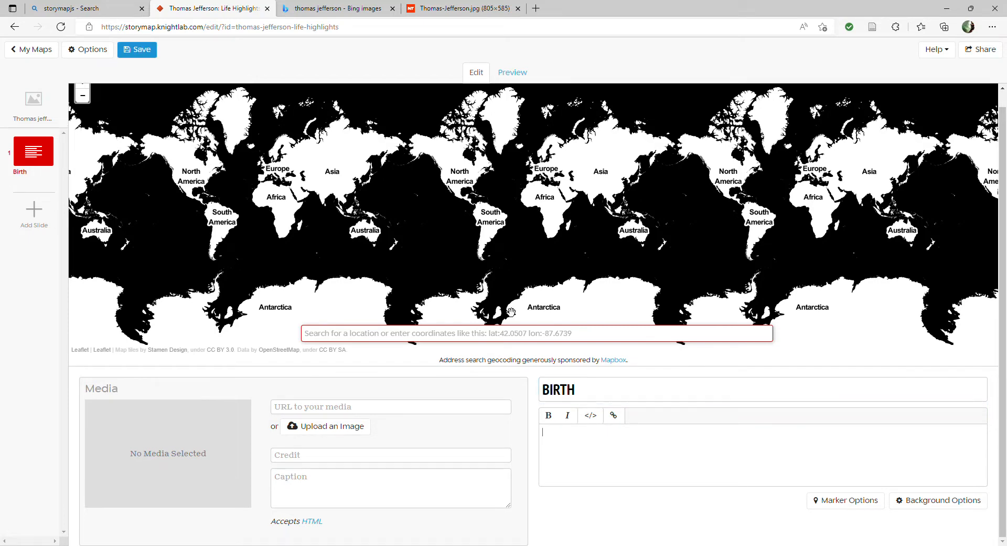
Close the portrait image page and search the web for "thomas jefferson birth location"
click(359, 9)
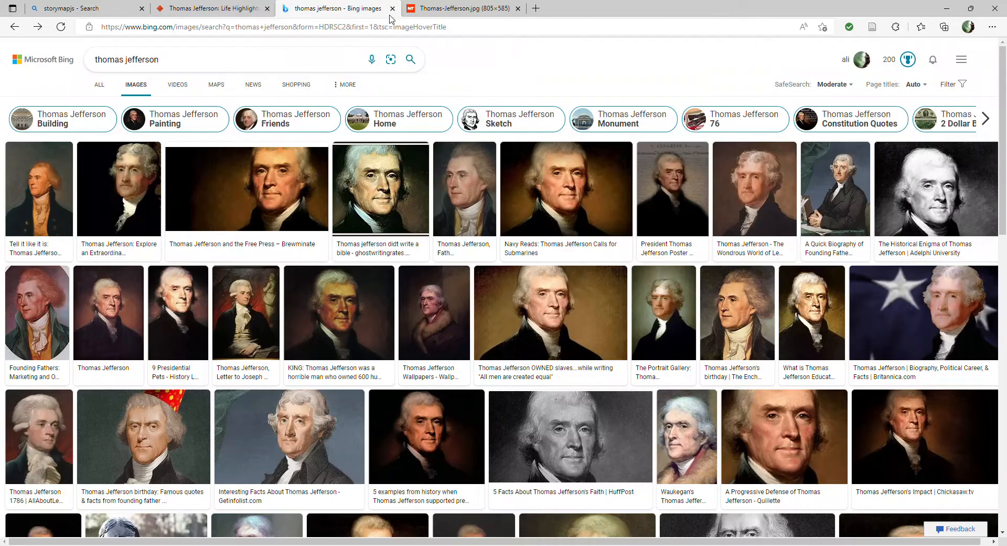
click(518, 8)
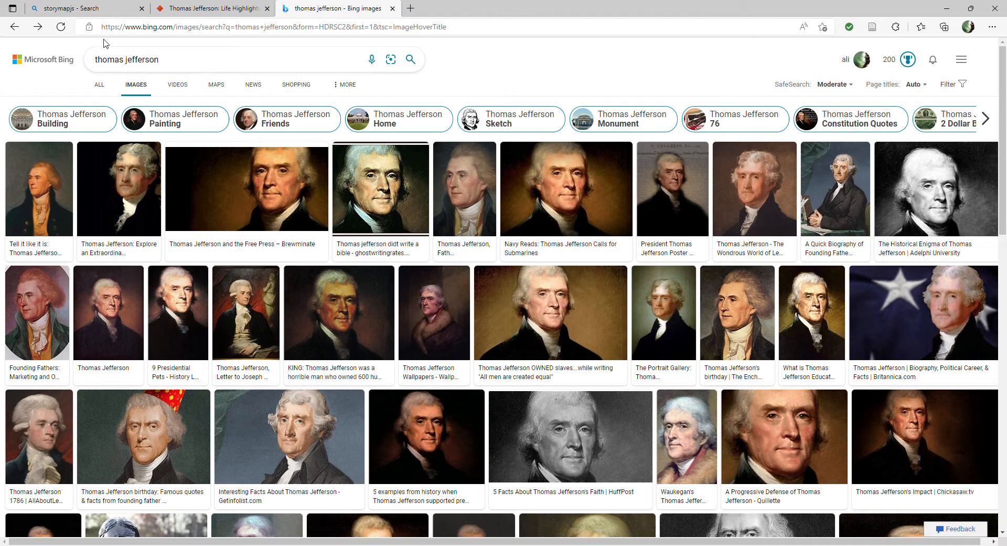
click(9, 29)
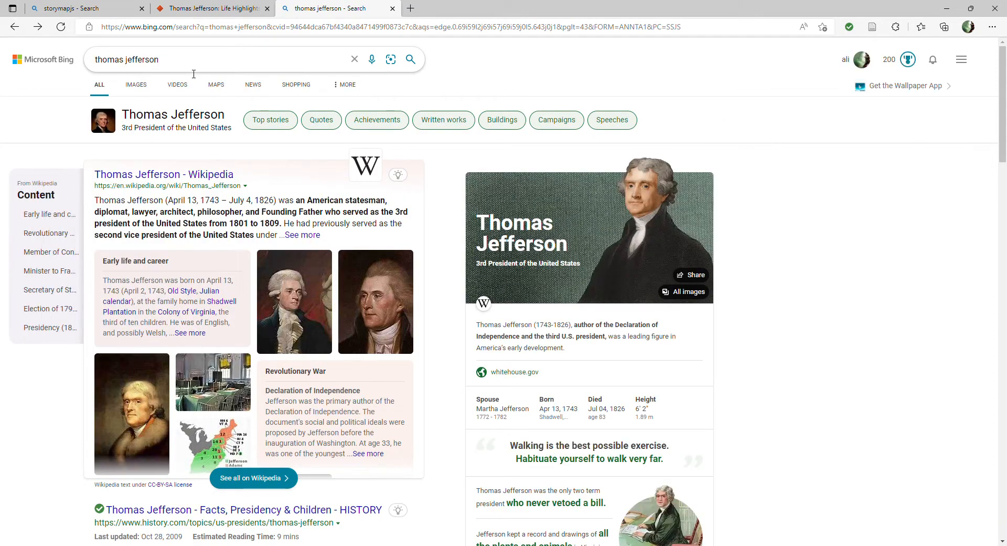
click(194, 74)
text(birth location)
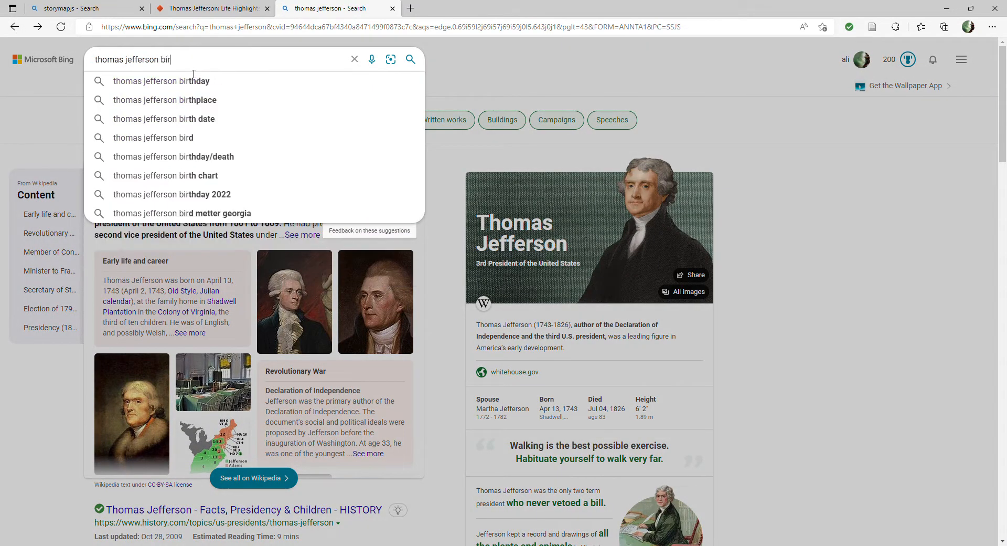
key(Return)
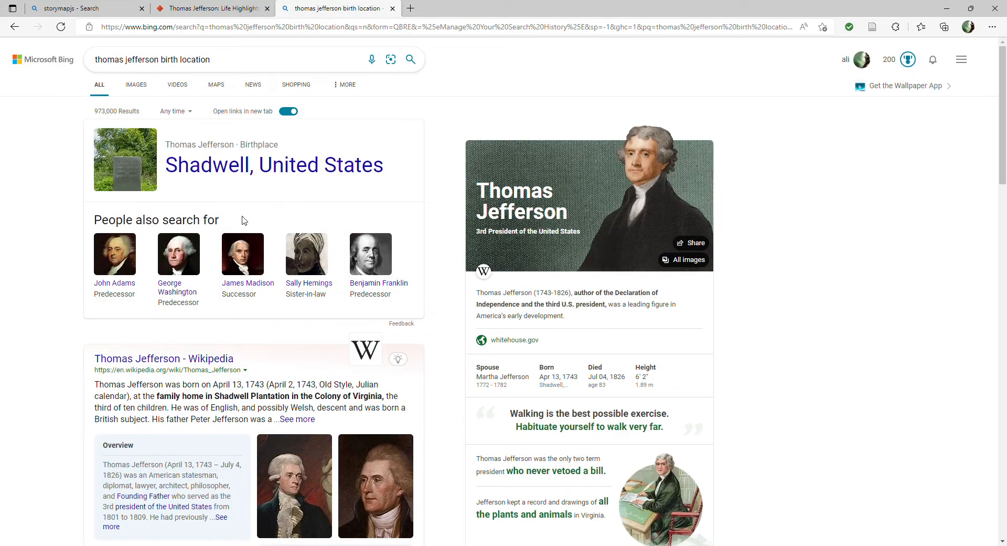
Enter "Born in Shadwell, VA" as the birth slide's description and look up Shadwell from the web search's birthplace result
click(129, 6)
click(221, 7)
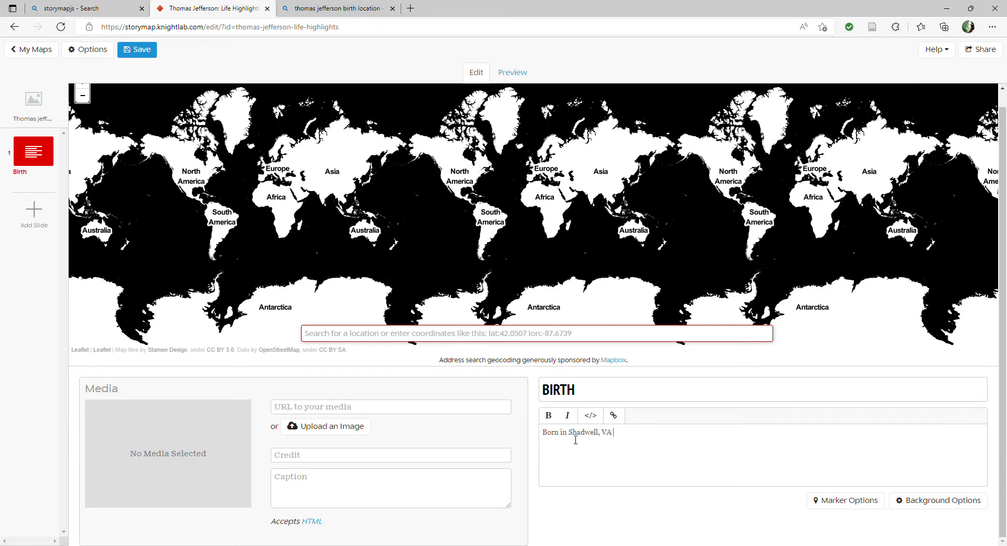
click(339, 7)
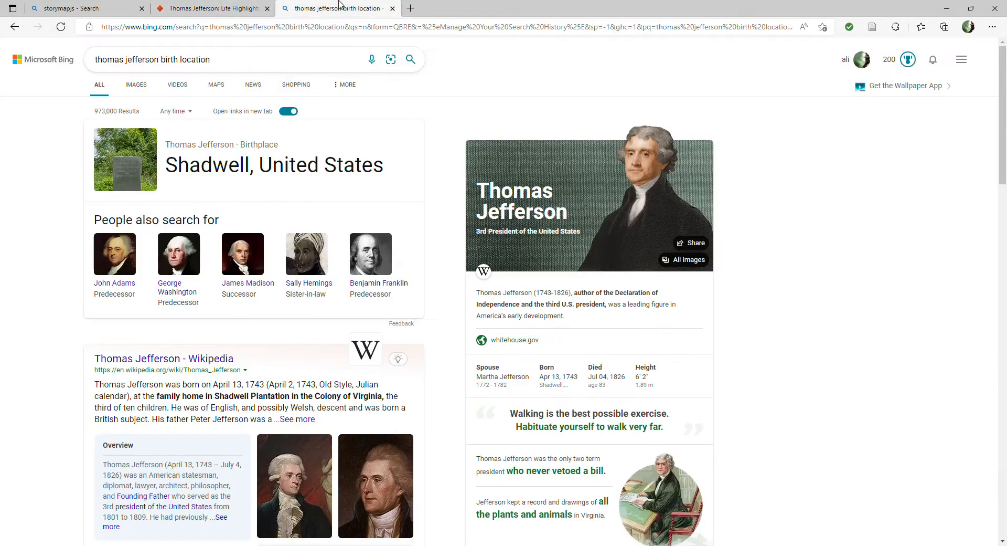
click(253, 166)
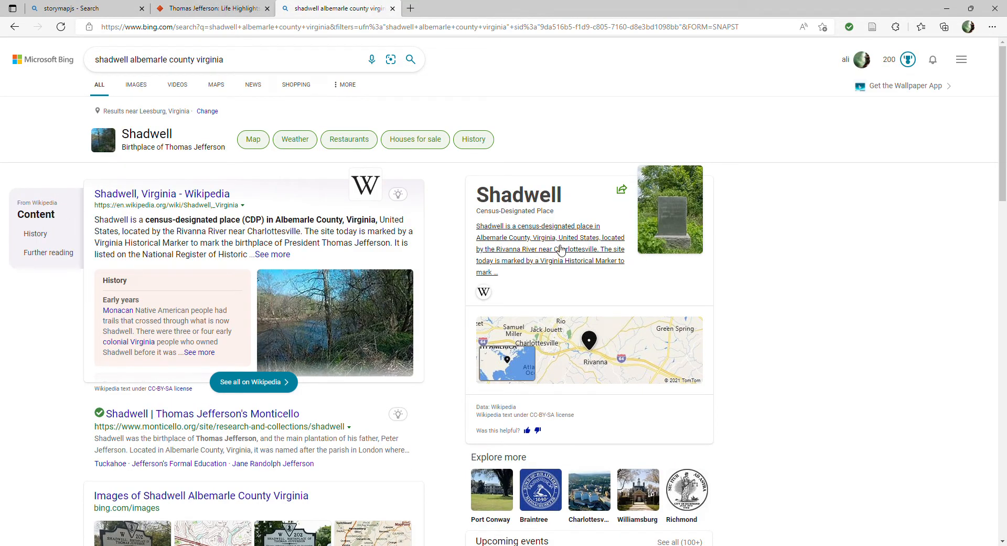
Set the birth slide's map location to Shadwell, Virginia, United States
click(157, 7)
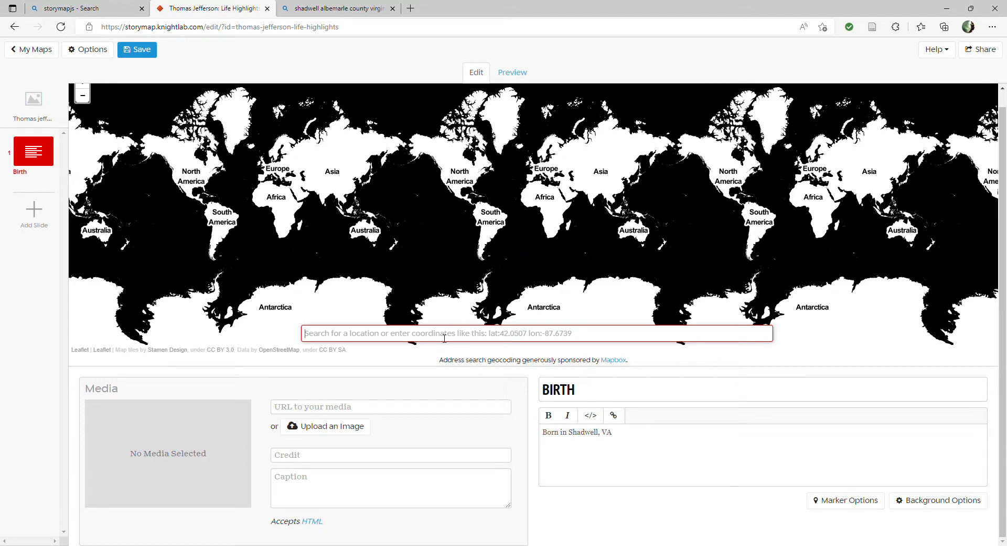
text(Sha)
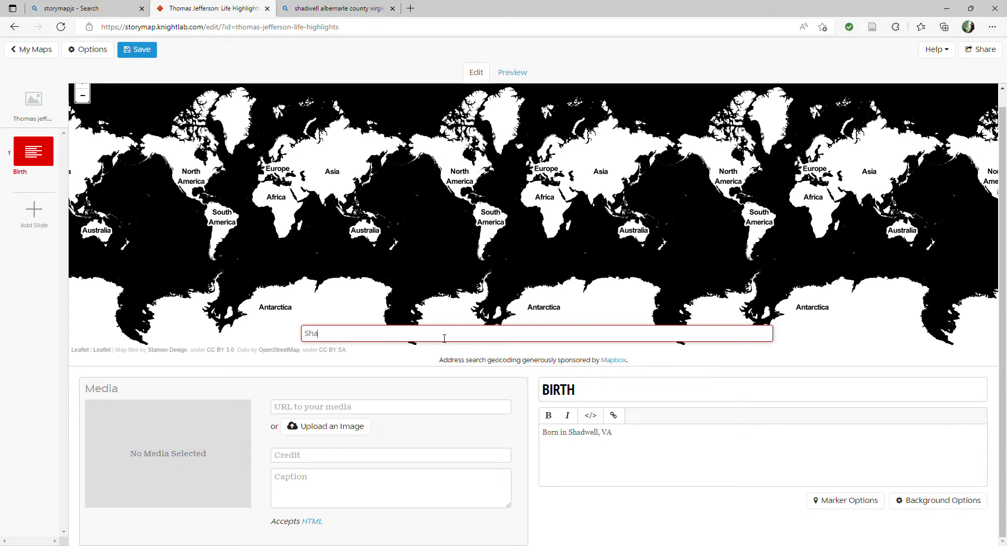
text(dwell)
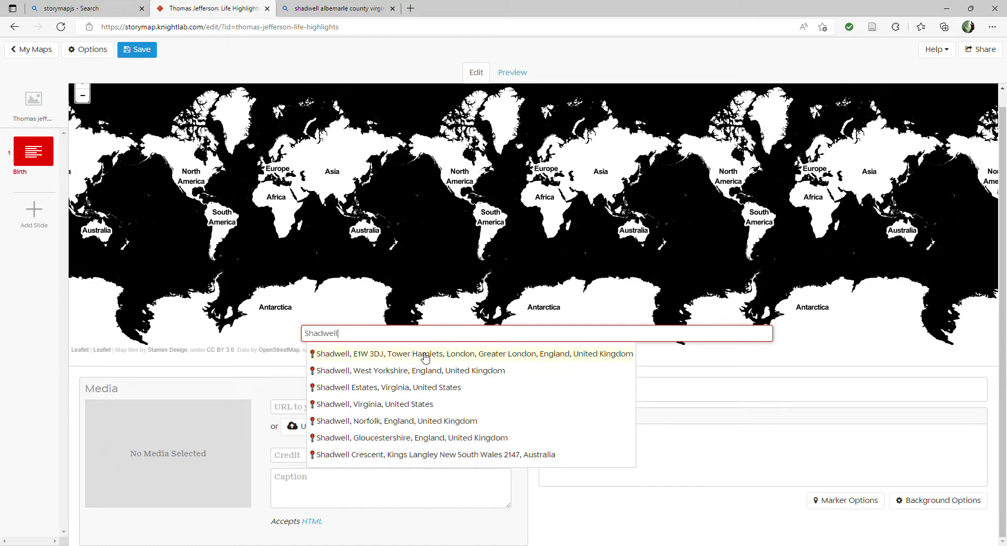
click(371, 405)
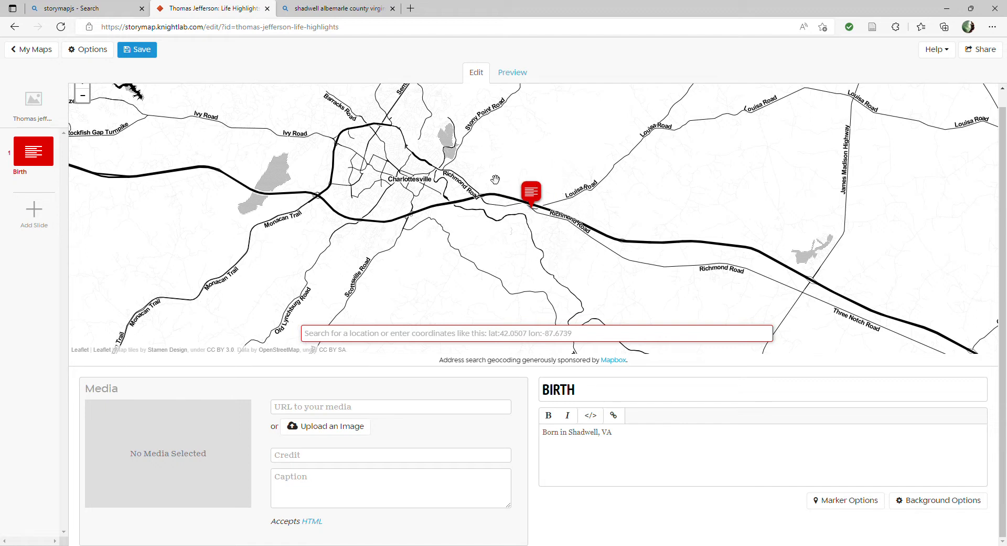
Switch to the Shadwell web search and search for images of "shadwell va"
click(338, 8)
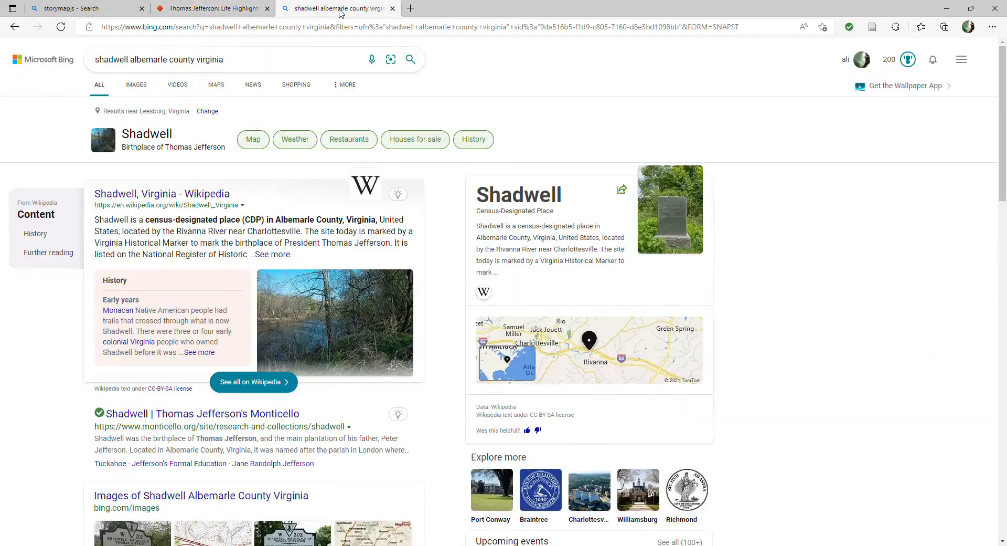
click(348, 27)
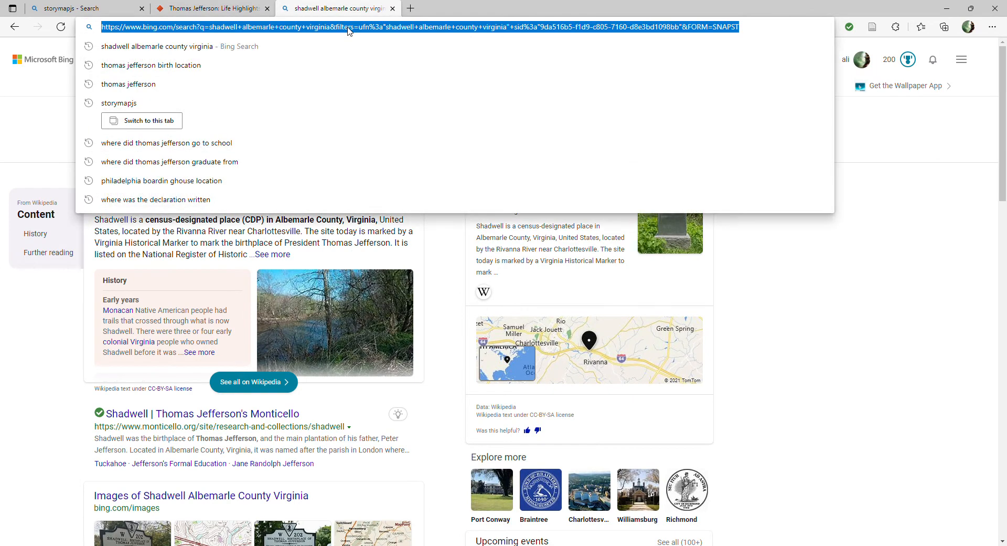
click(771, 288)
click(136, 86)
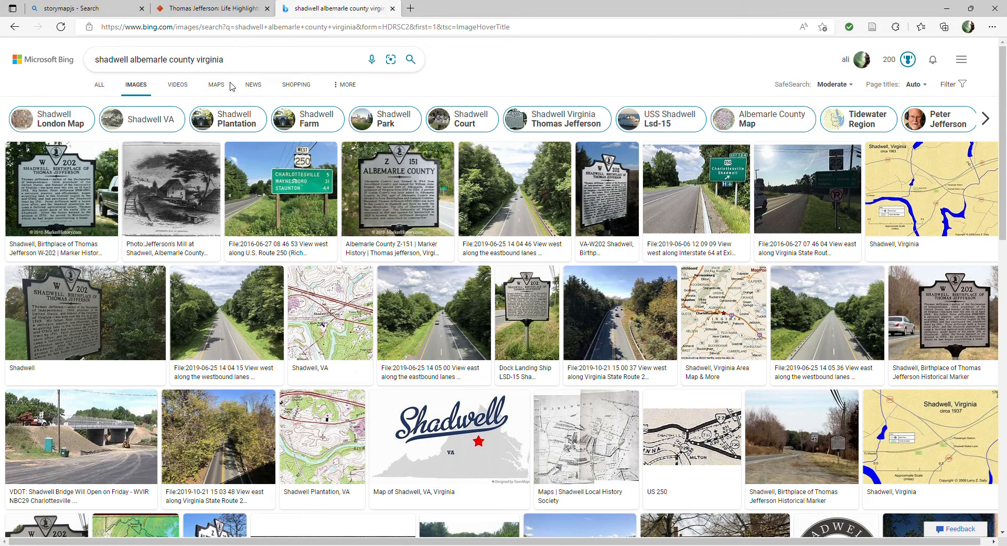
drag(225, 60, 131, 72)
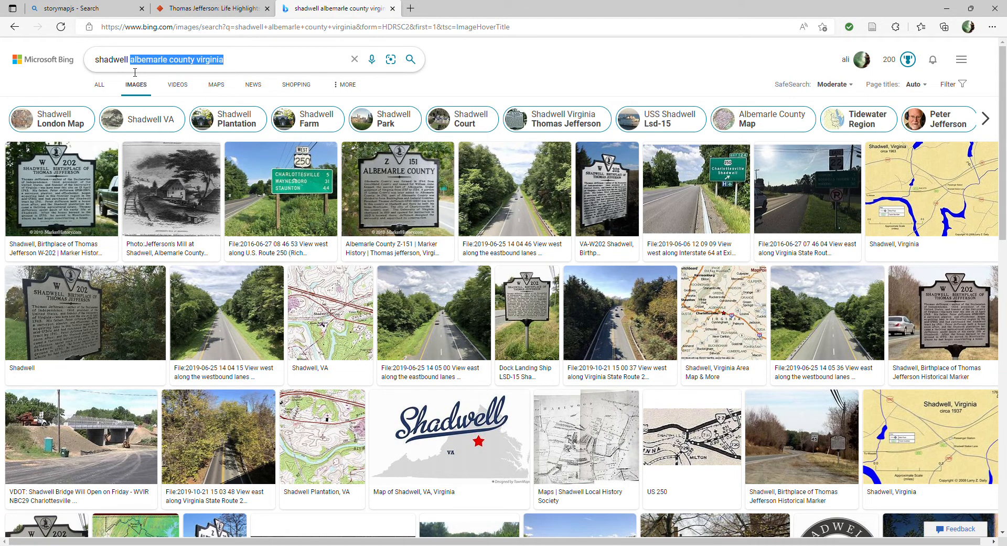
text(va)
key(Return)
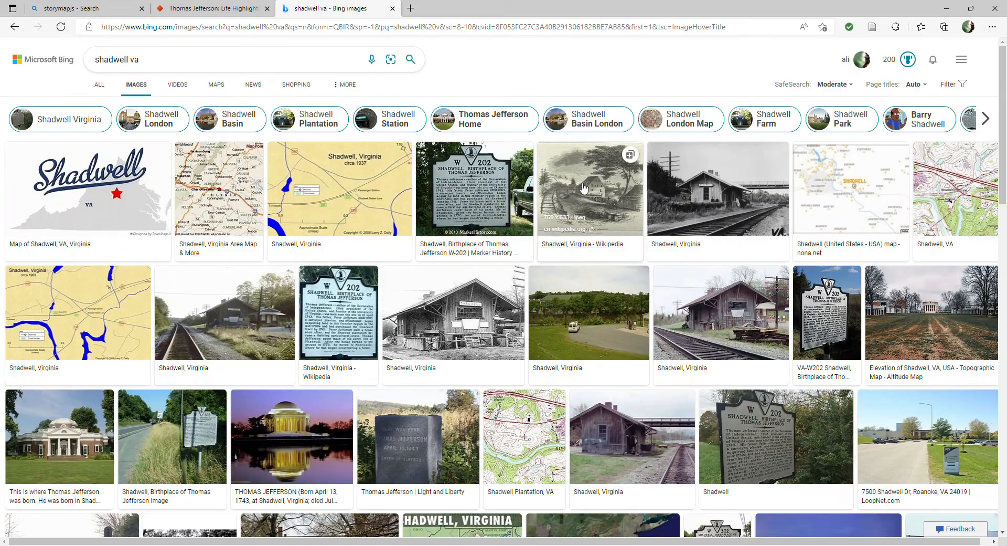
Copy the image address of the "Jefferson's Mill at Shadwell" illustration and use it as the birth slide's media URL
click(579, 185)
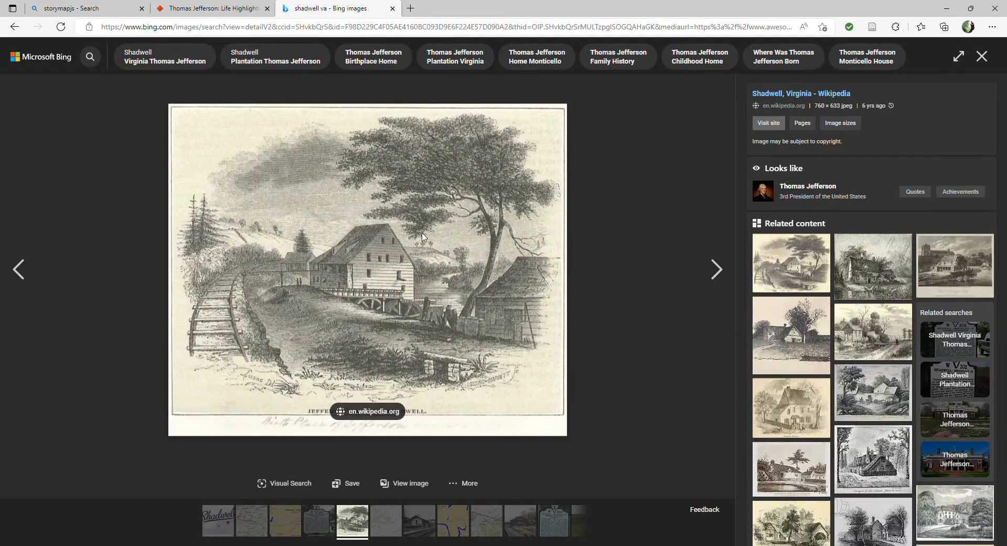
click(446, 226)
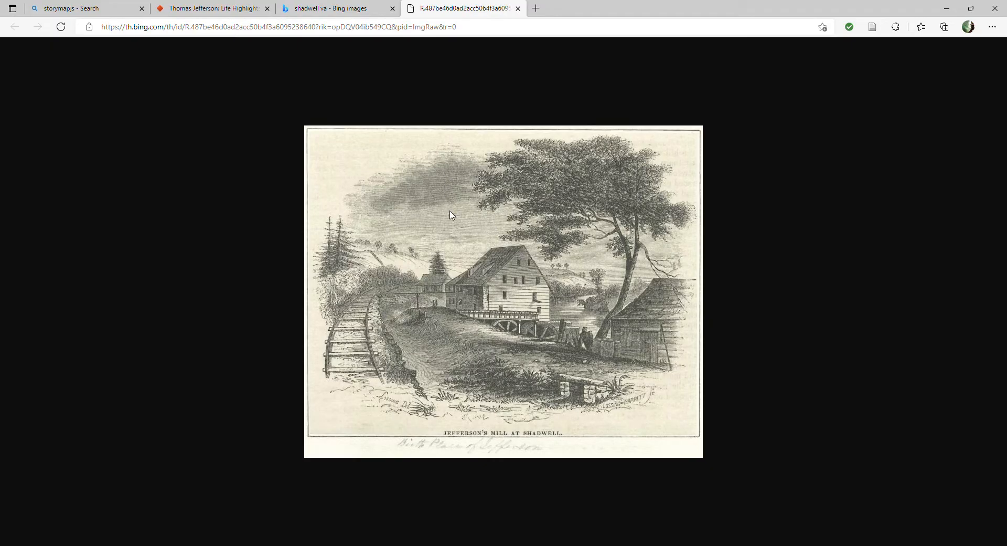
click(365, 27)
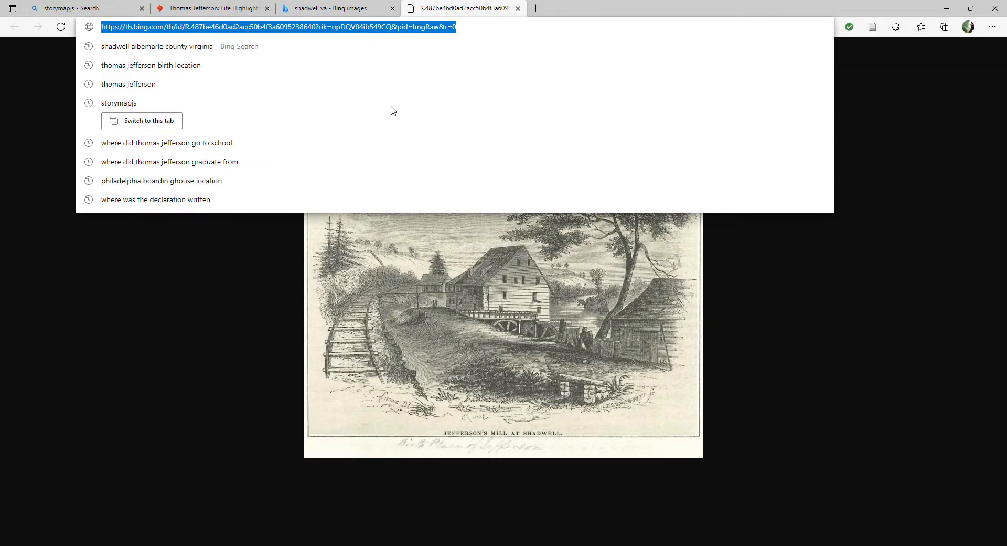
click(141, 120)
click(212, 8)
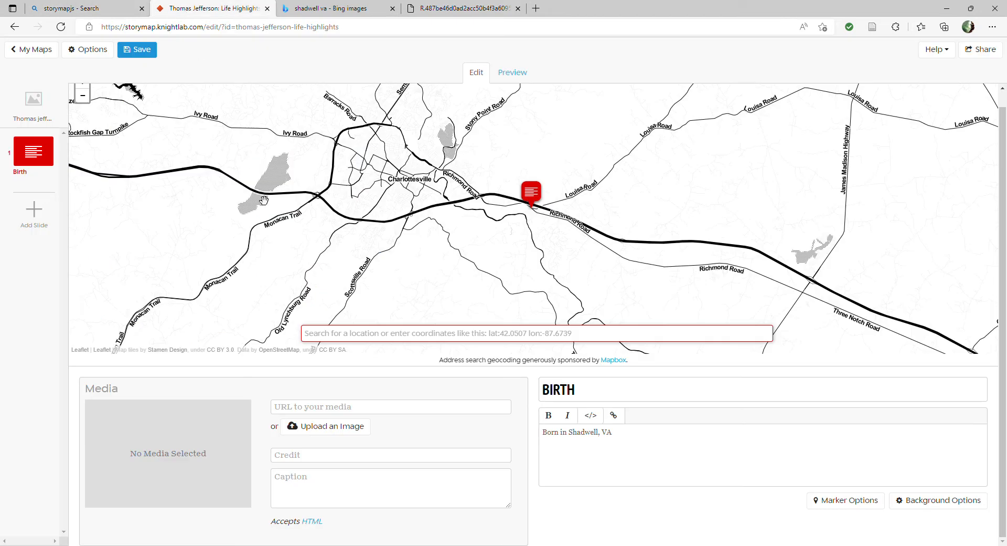
click(296, 408)
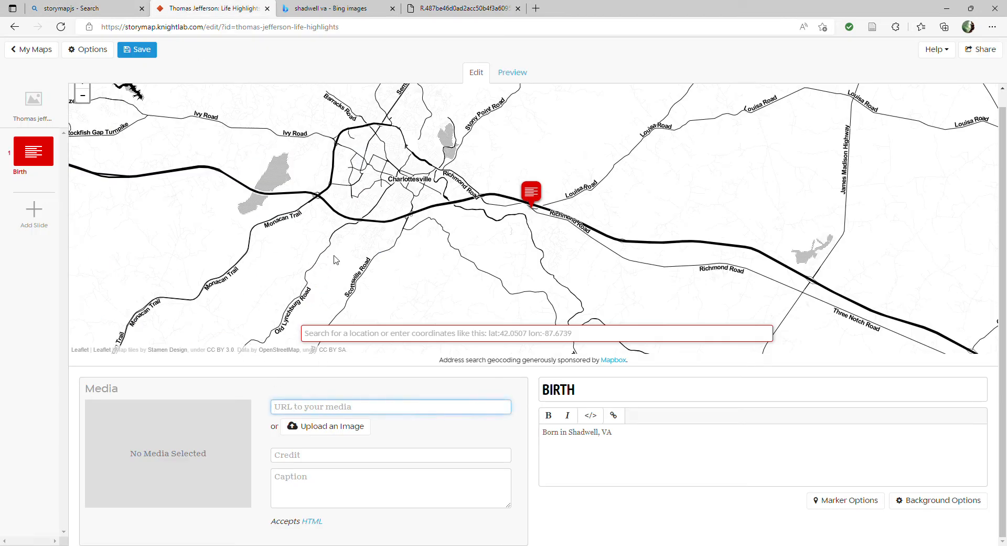
key(ctrl+v)
click(465, 432)
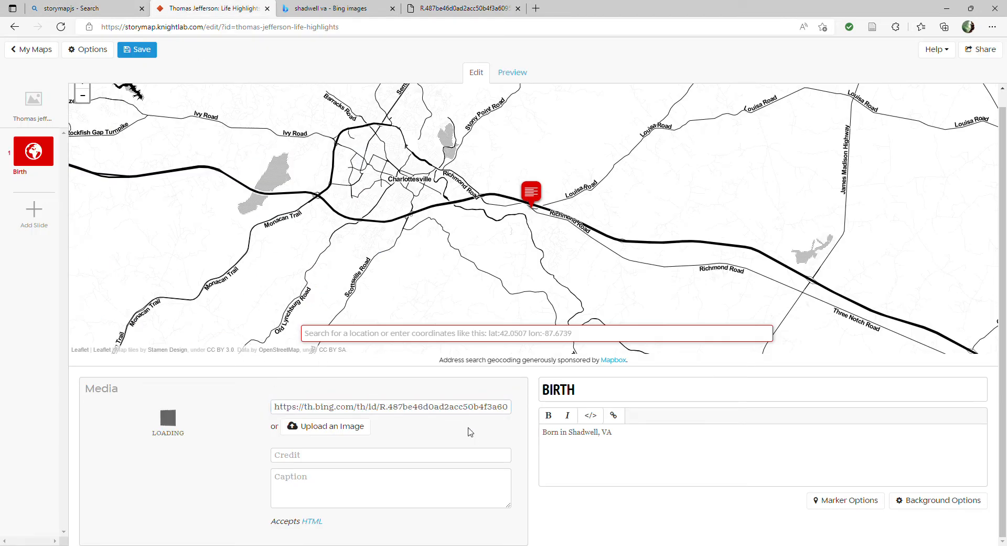
scroll(201, 447, down, 3)
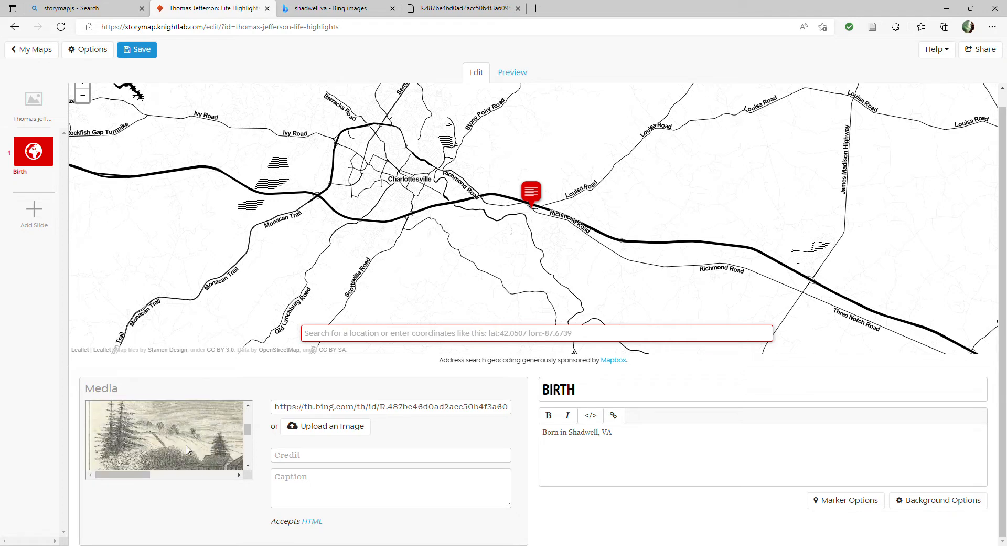
mouse_move(126, 475)
mouse_down()
mouse_move(165, 476)
mouse_move(125, 476)
mouse_up()
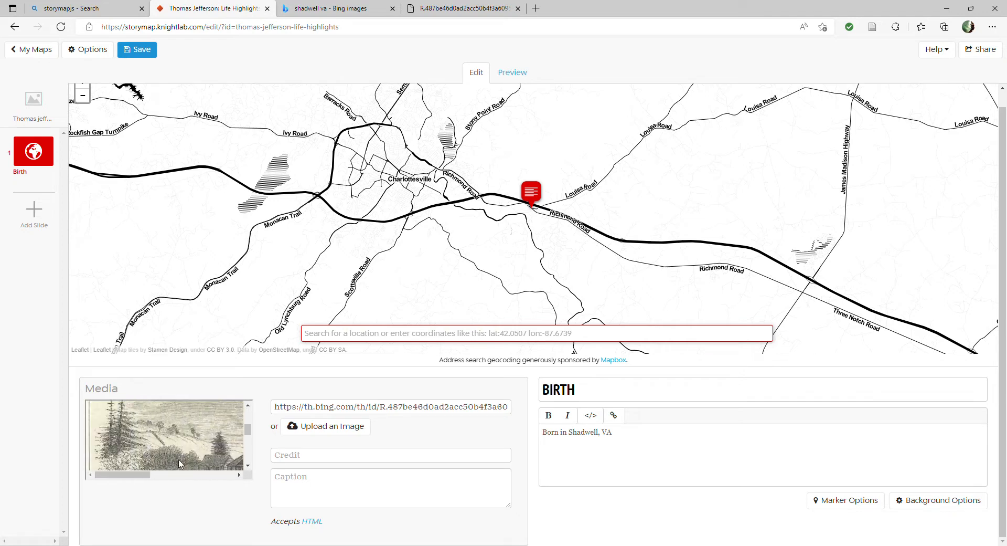
Credit the birth slide's media to Wikipedia and caption it "Illustration of Shadwell, VA"
click(288, 462)
text(Wikipedia)
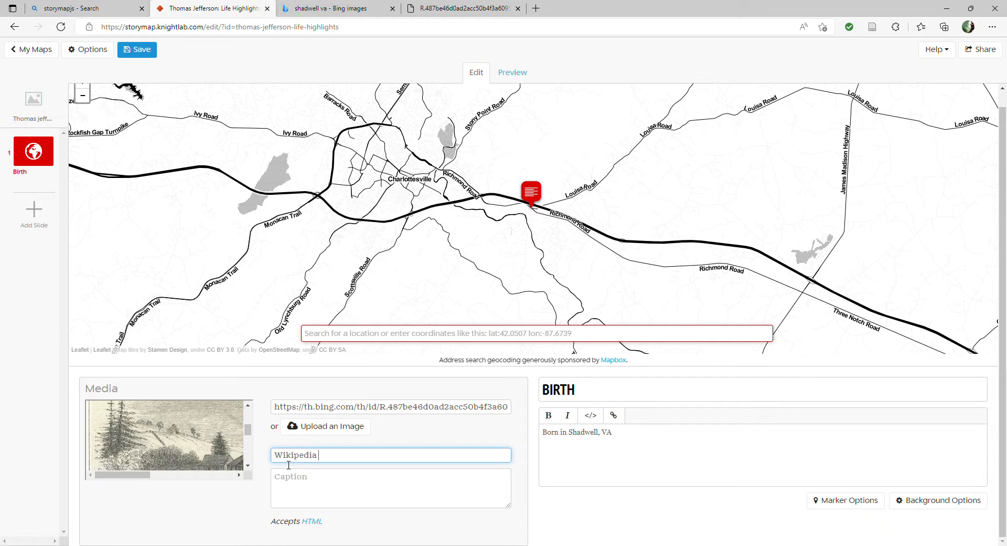
click(293, 496)
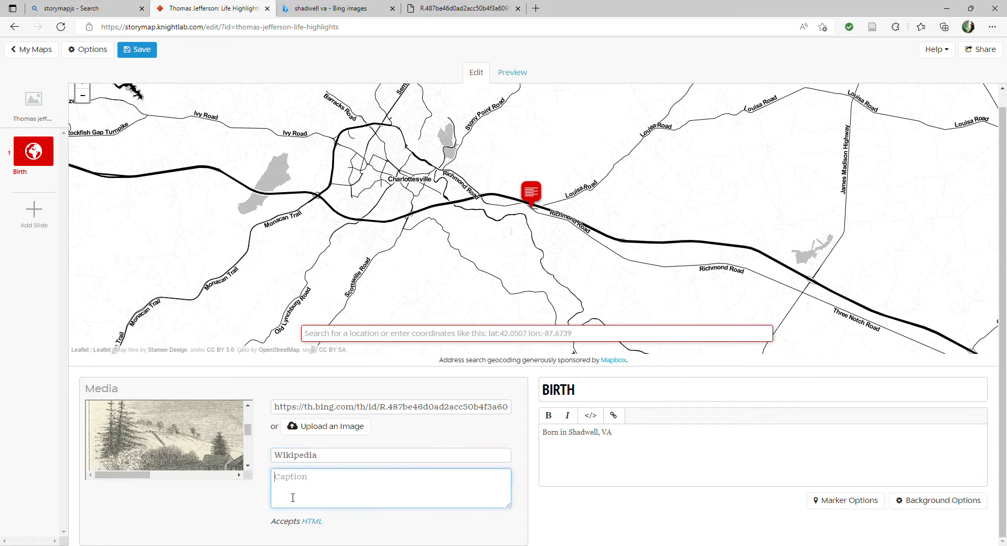
text(Illustration of Shadwell, VA)
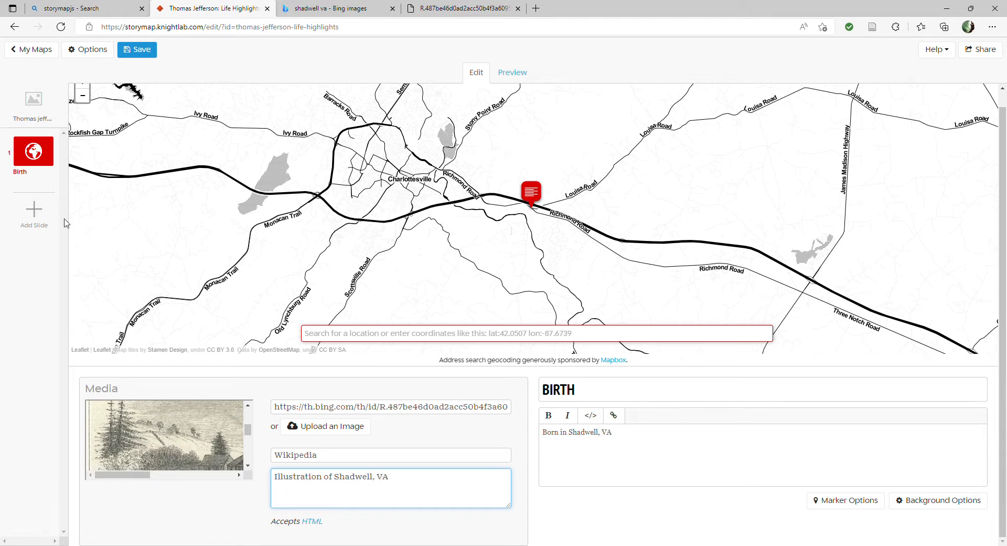
Add a slide after the birth slide with the headline "EDUCATION"
click(35, 218)
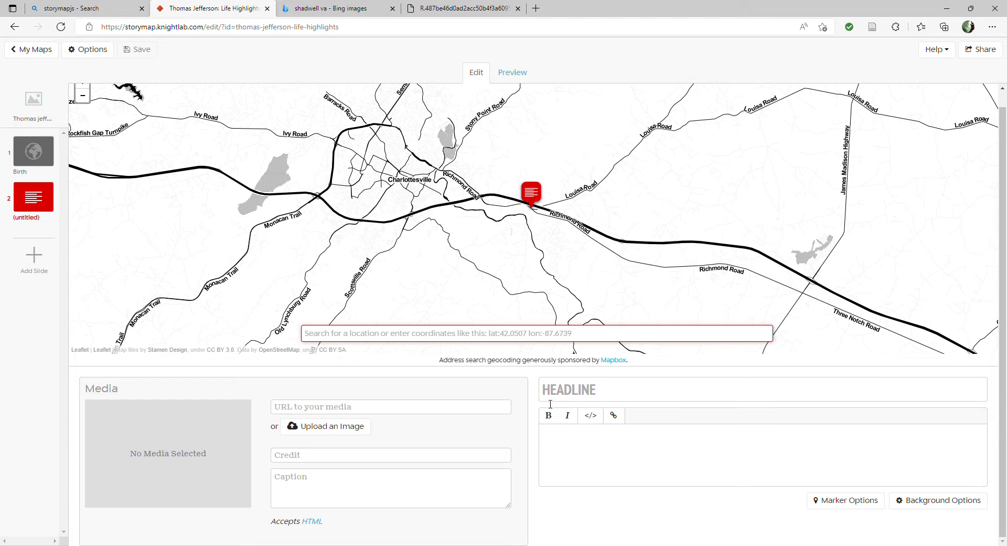
click(566, 394)
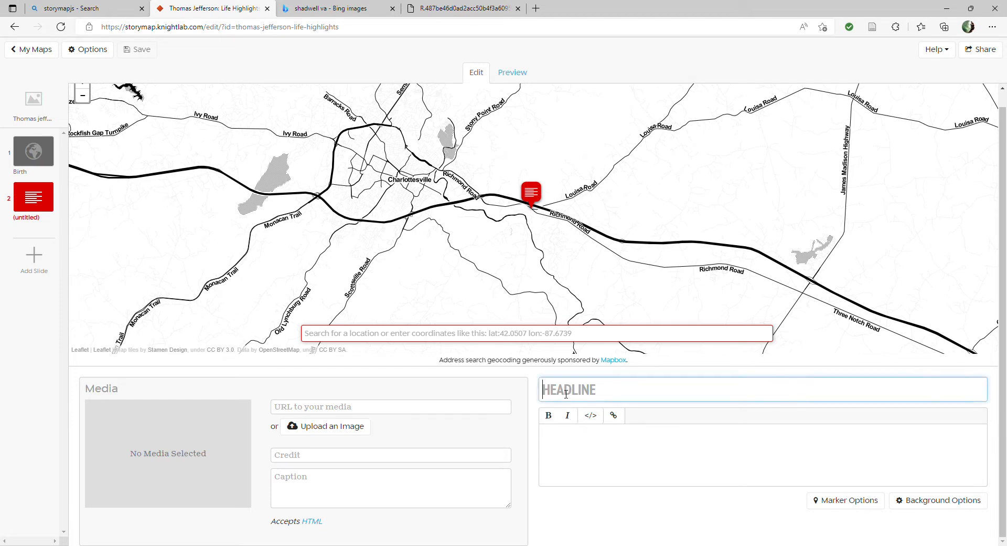
text(ED)
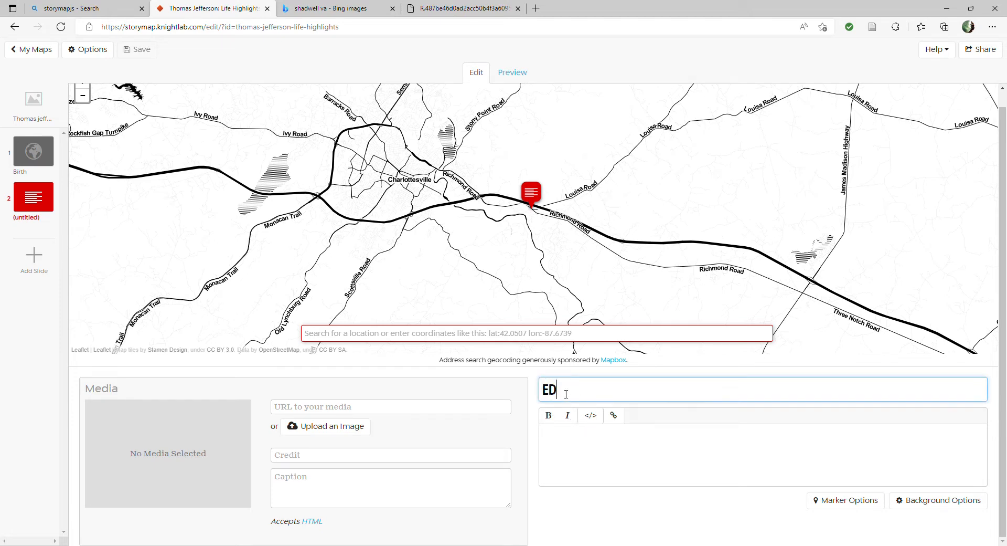
text(UCATION)
Close the mill illustration page and search the web for "where did thomas jefferson go to school"
click(457, 9)
click(517, 9)
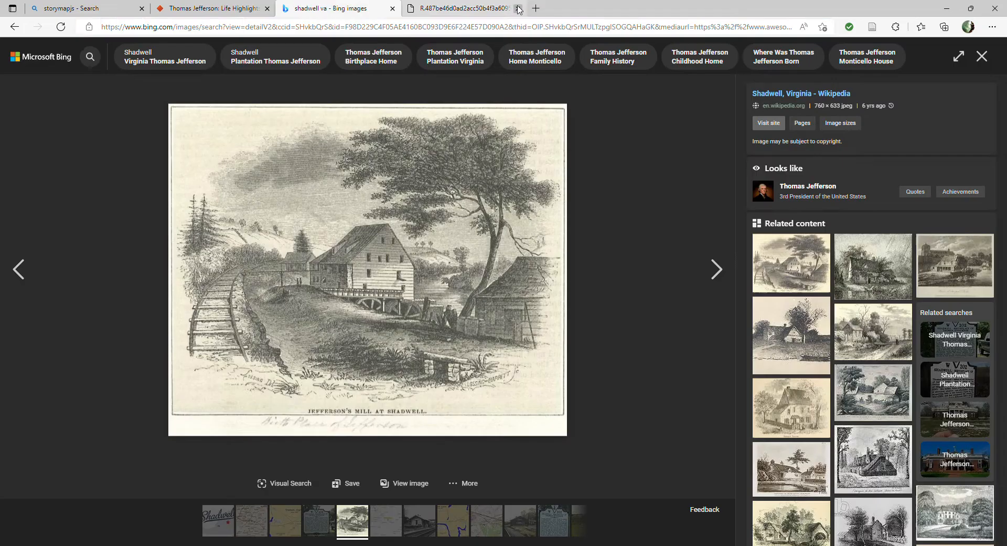
click(391, 27)
text(where di)
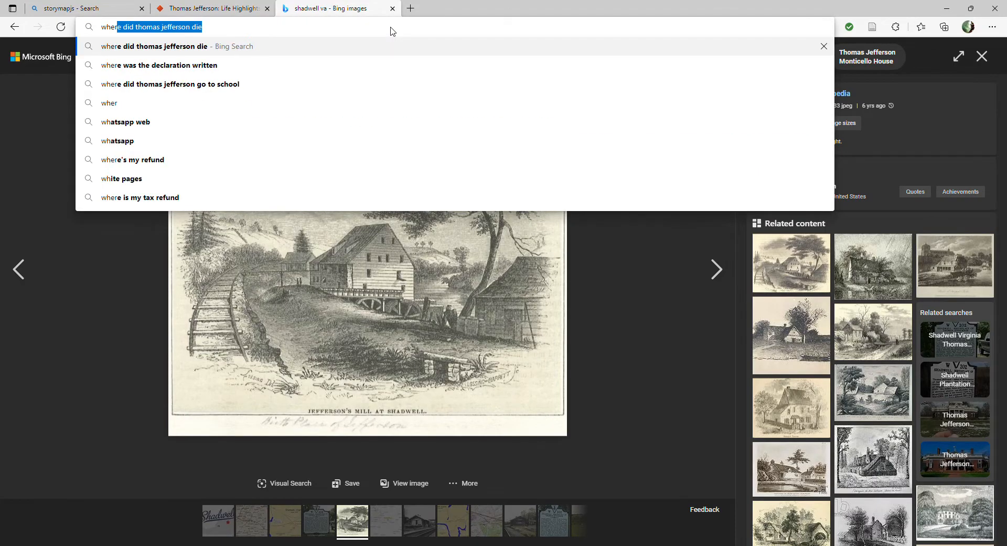
click(359, 65)
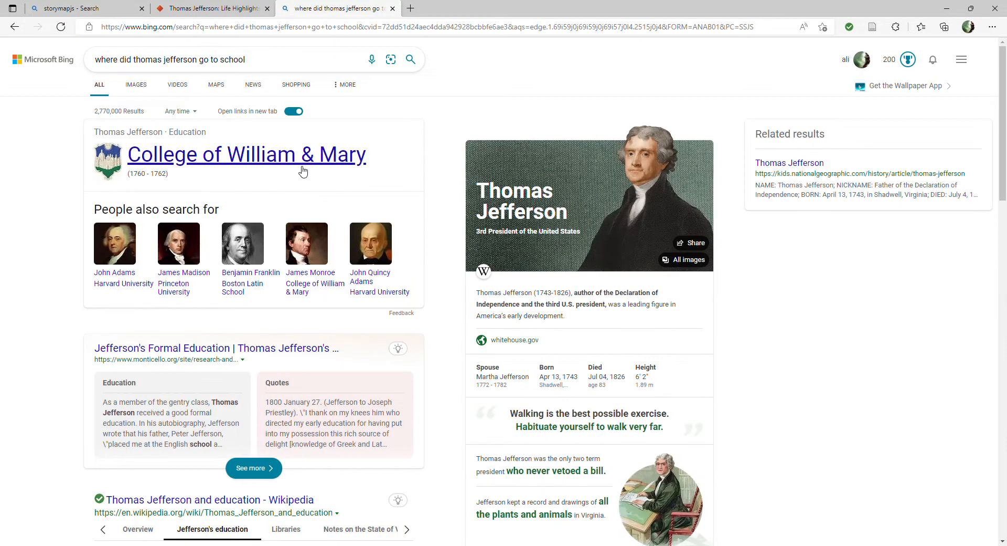
click(132, 8)
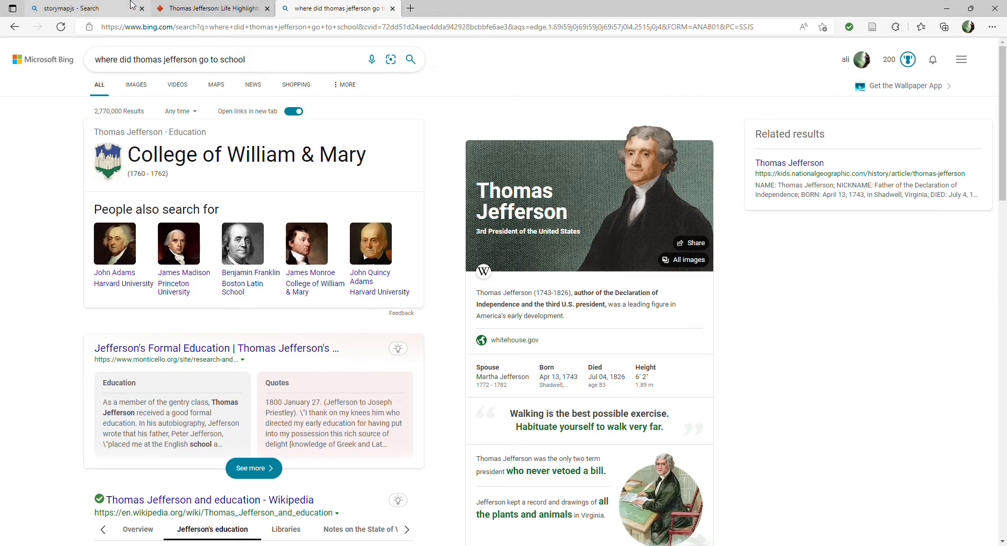
Return to the story map and enter "College of William and Mary" as the education slide's description
click(175, 10)
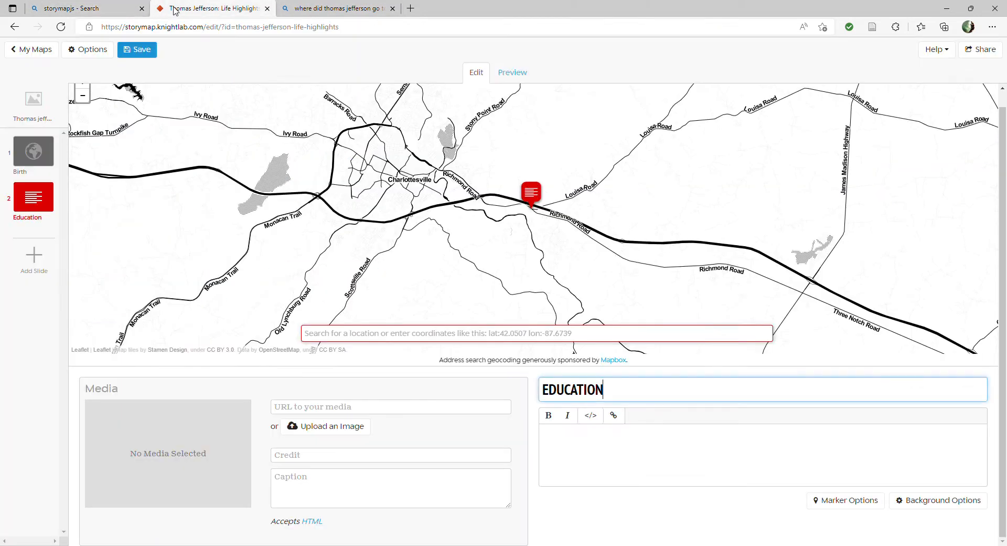
click(565, 444)
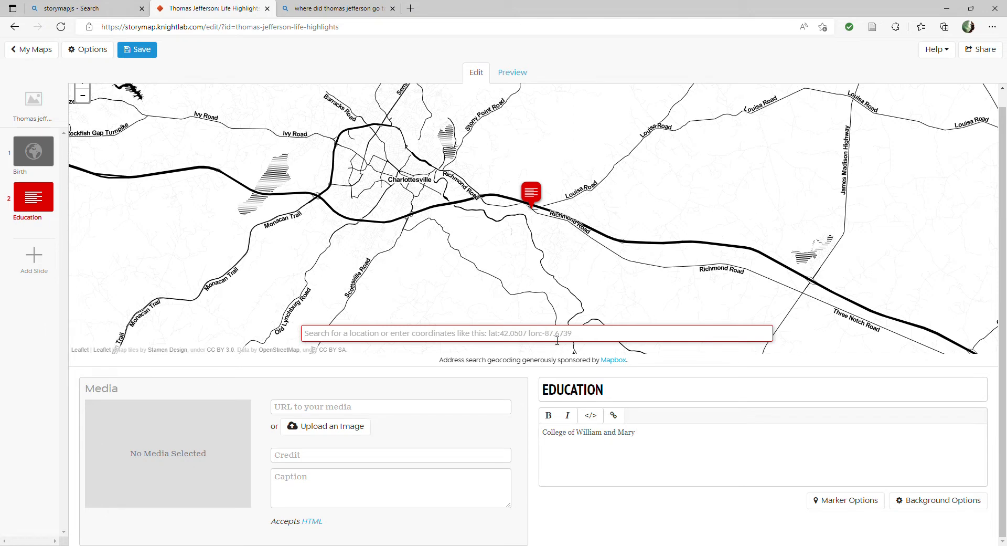
Try to locate the education slide by searching for "College of William and Mary" and "William and Mary" on the map
text(G)
key(BackSpace)
text(College of W)
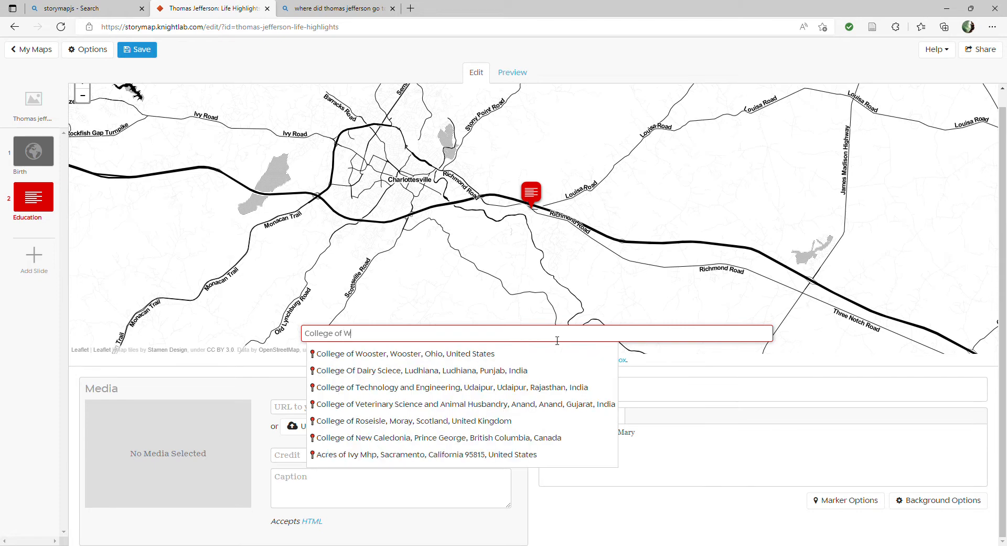
text(illiam)
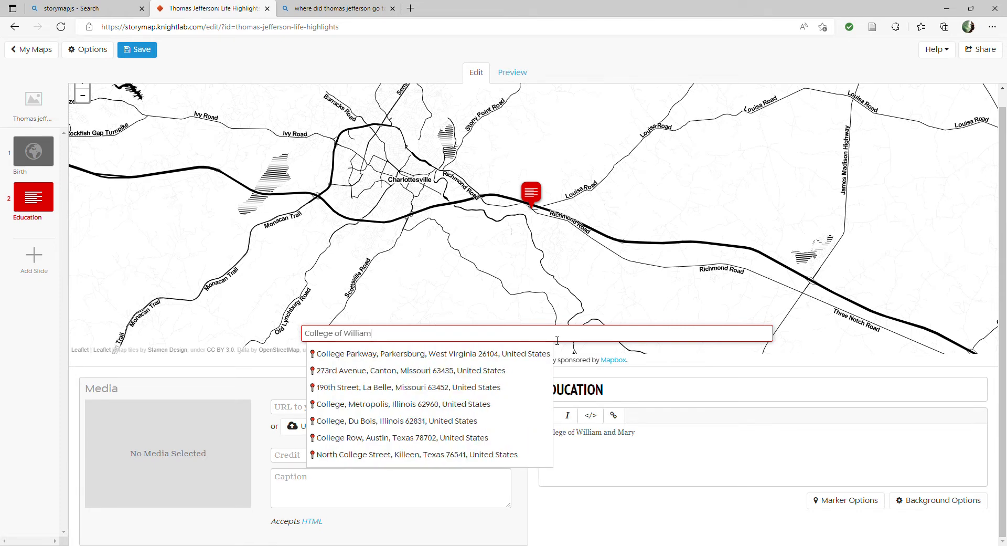
text( and M)
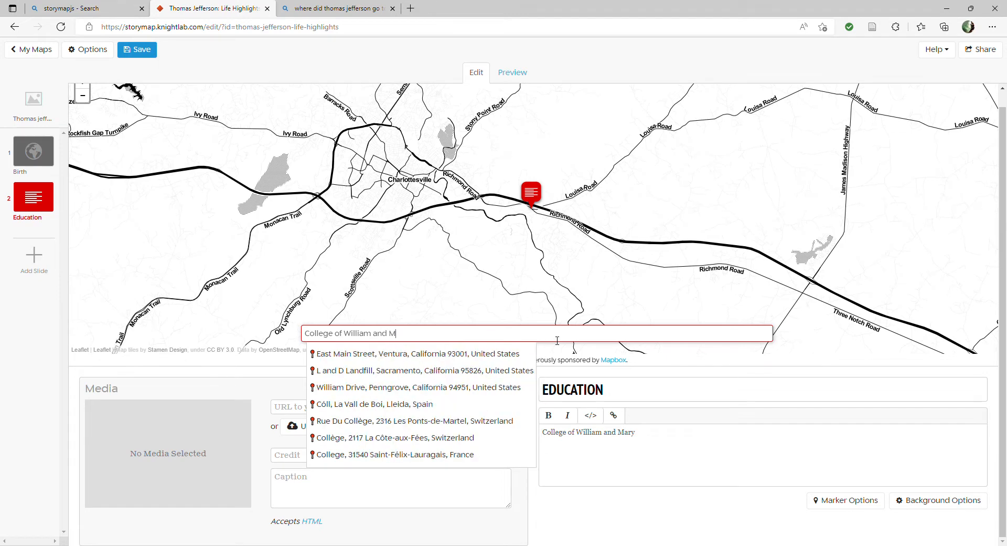
text(ary)
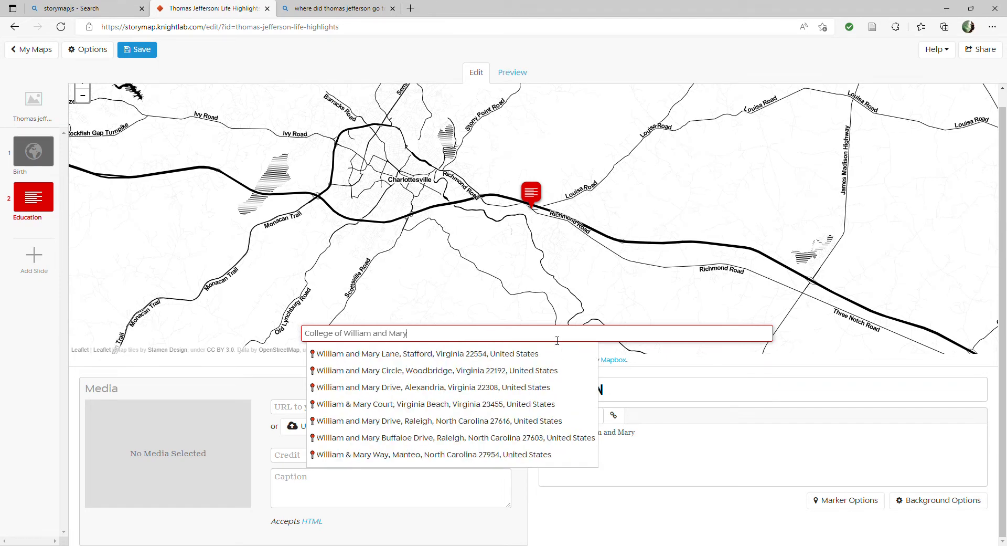
key(ctrl+a)
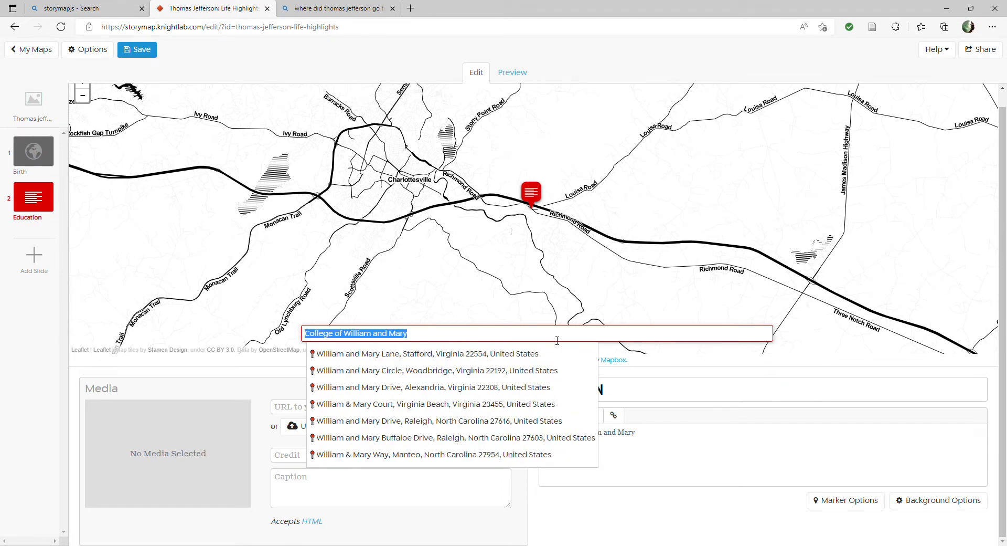
text(W)
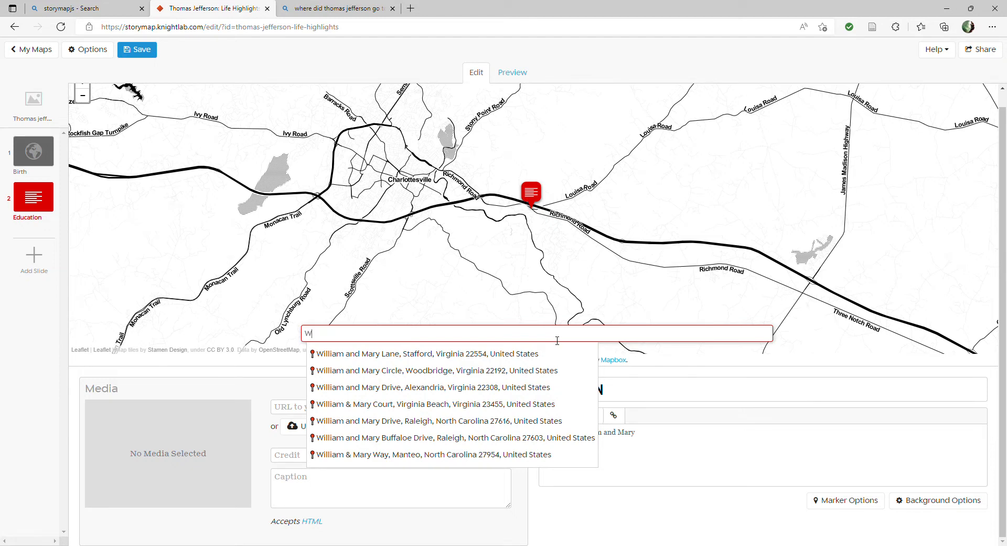
text(illiam and Mary)
Try a map location search for "University of William" for the education slide, and clear the search text
triple_click(419, 333)
key(BackSpace)
text(Univer)
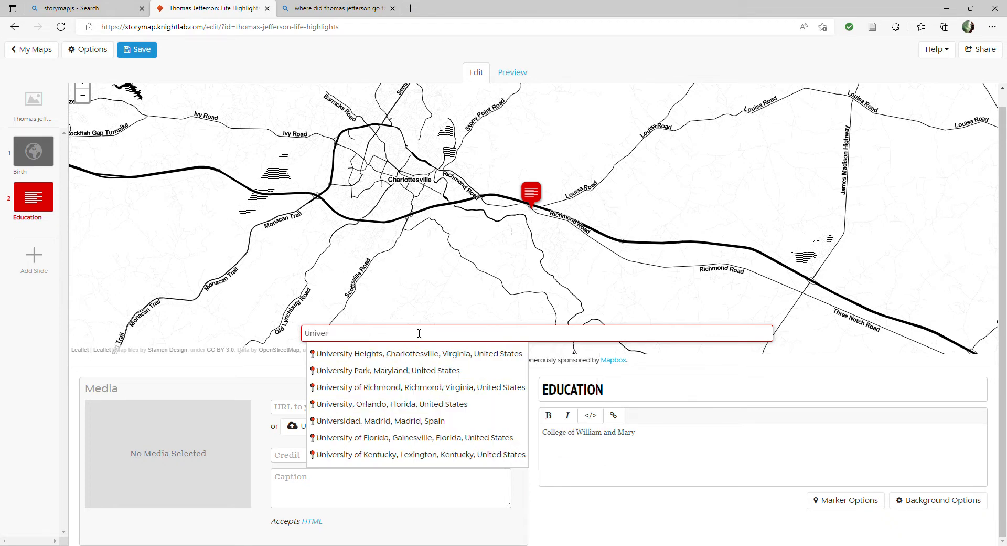
text(sity of William)
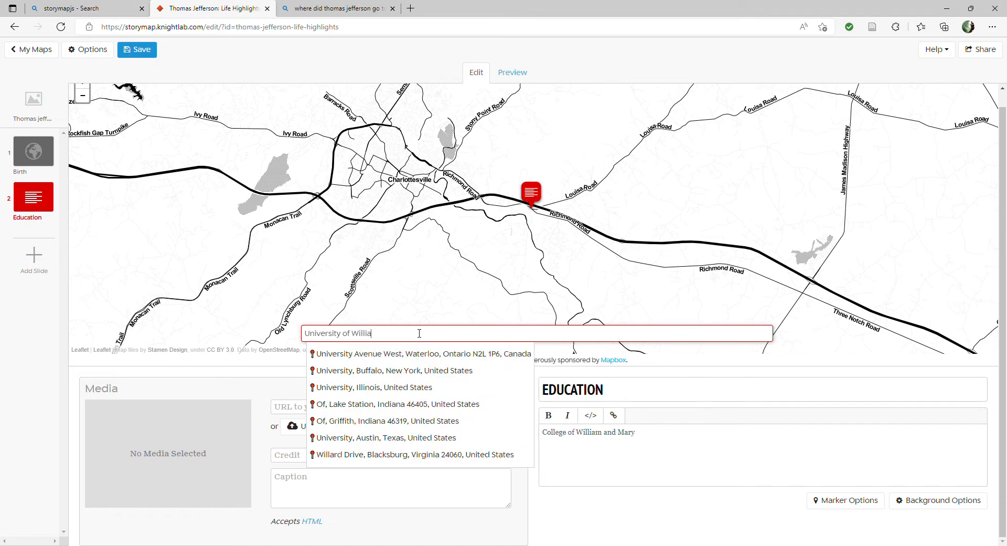
key(BackSpace)
key(BackSpace)
key(BackSpace)
key(BackSpace)
key(BackSpace)
key(BackSpace)
key(BackSpace)
key(BackSpace)
key(BackSpace)
key(BackSpace)
key(BackSpace)
key(BackSpace)
key(BackSpace)
key(BackSpace)
key(BackSpace)
key(BackSpace)
key(BackSpace)
key(BackSpace)
key(BackSpace)
key(BackSpace)
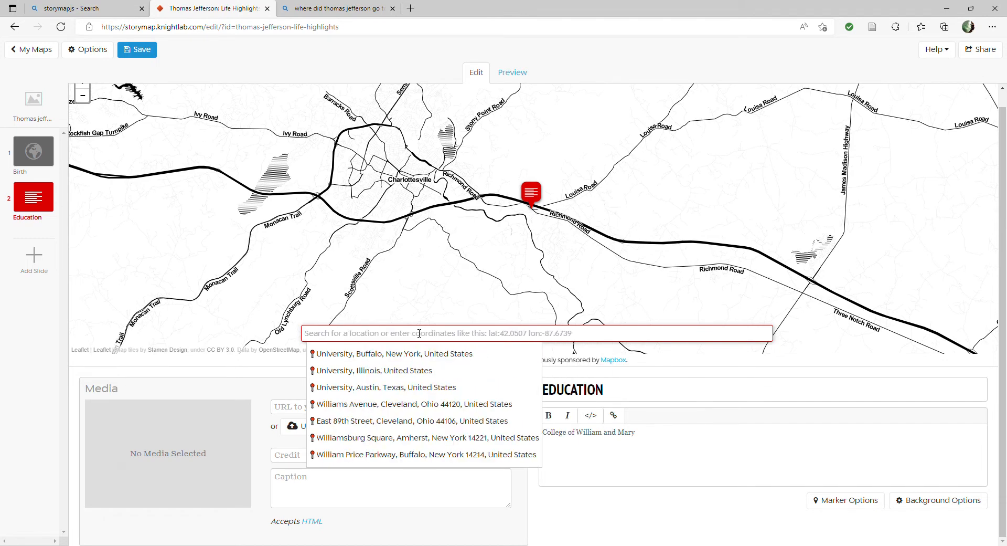
Search the web for "college of william and mary" and look through the results for its location
click(367, 7)
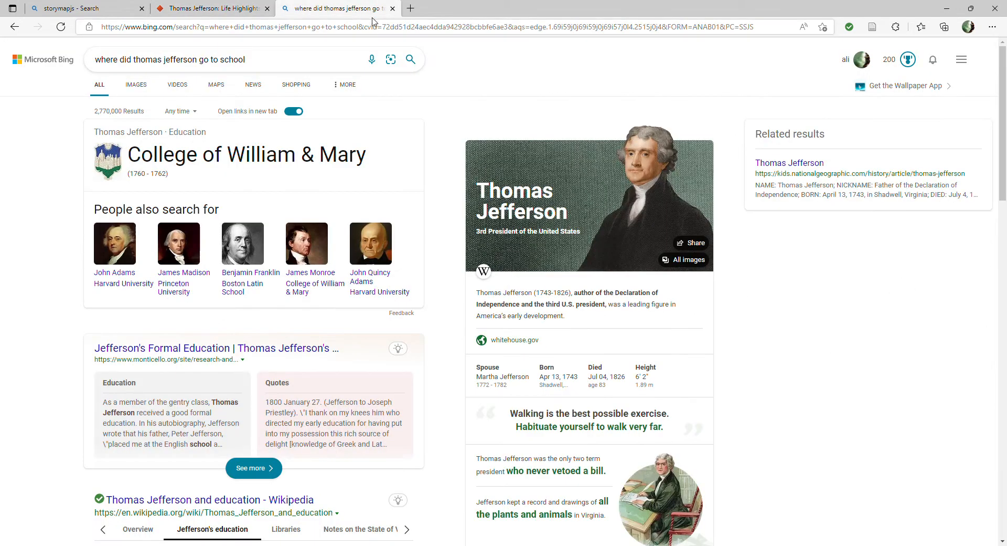
click(360, 28)
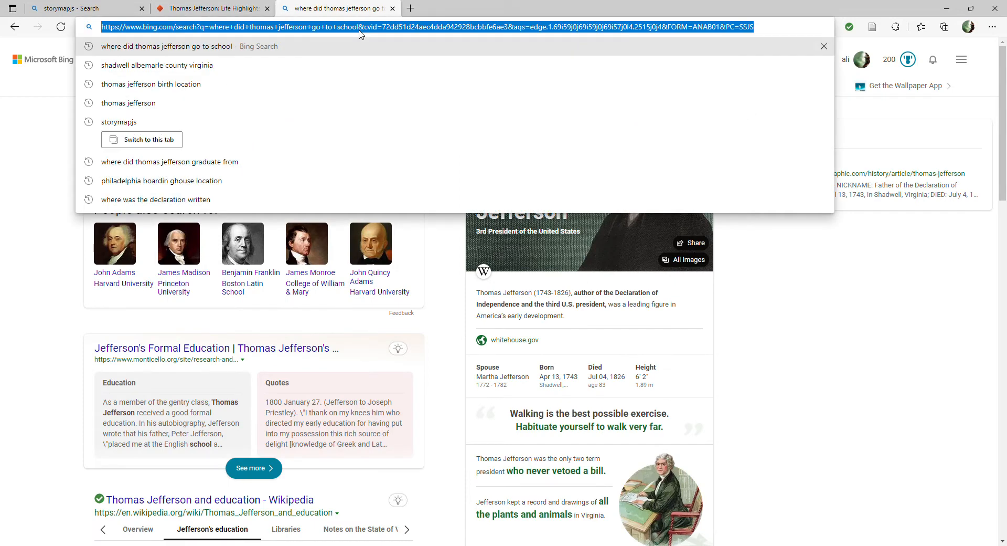
text(college of wil)
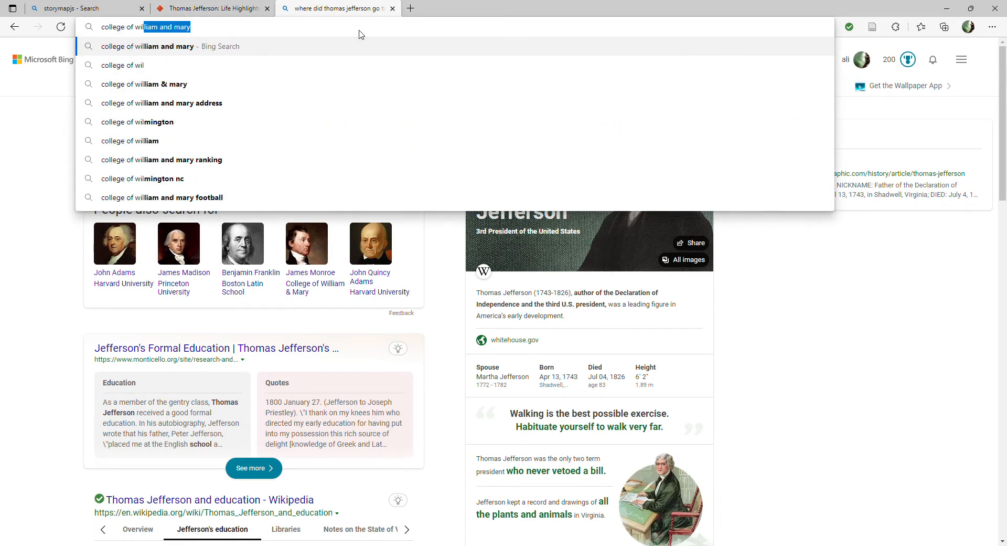
text(lia)
key(Return)
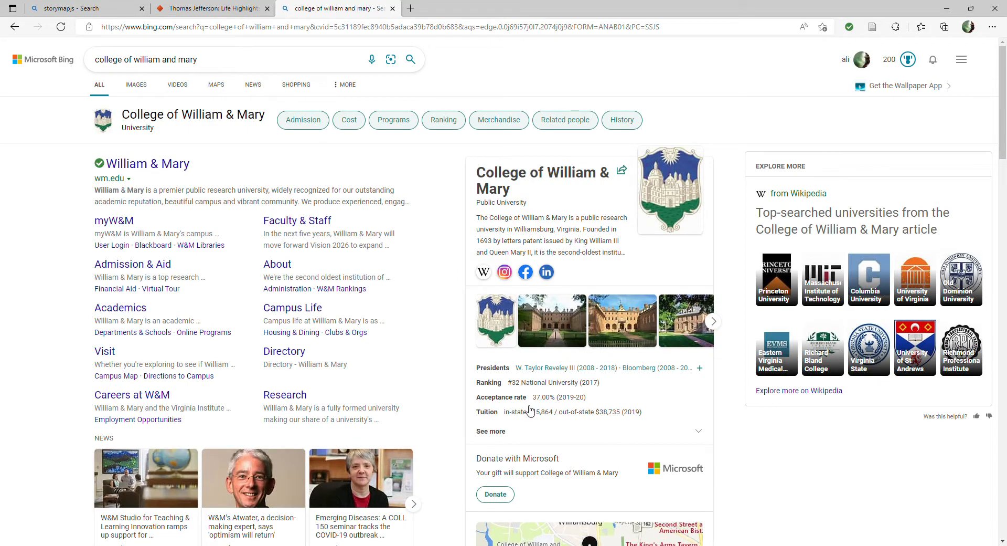
scroll(456, 423, down, 6)
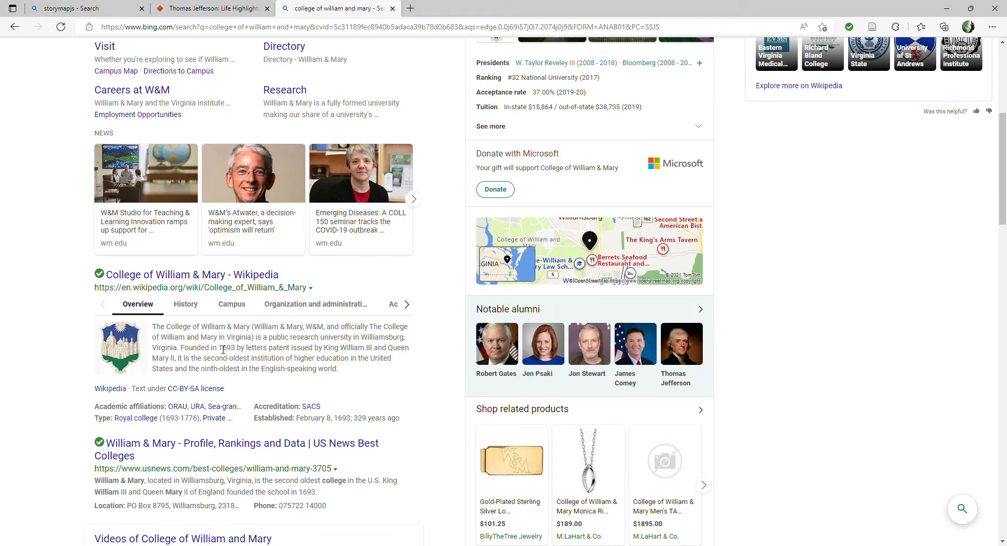
Refine the web search to "college of william and mary location"
scroll(223, 349, up, 6)
click(228, 67)
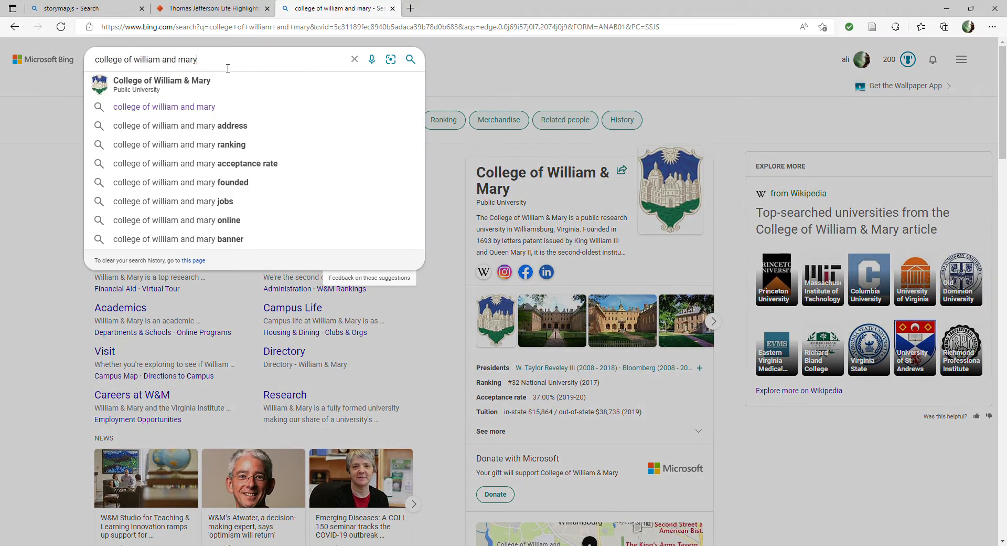
text(location)
key(Return)
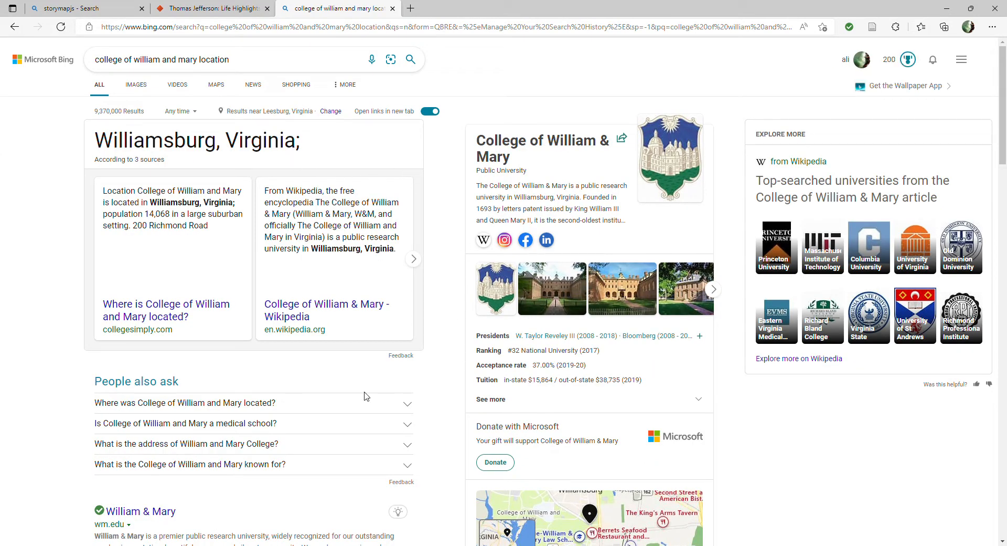
Locate the education slide at Williamsburg, Virginia, United States, and append "(Williamsburg, VA)" to its description
click(203, 7)
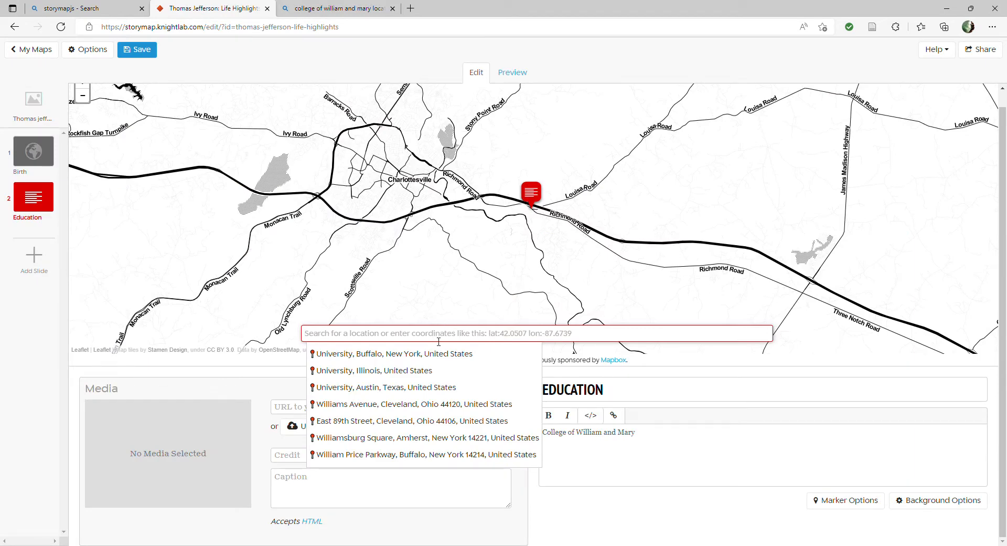
text(Williamsbur)
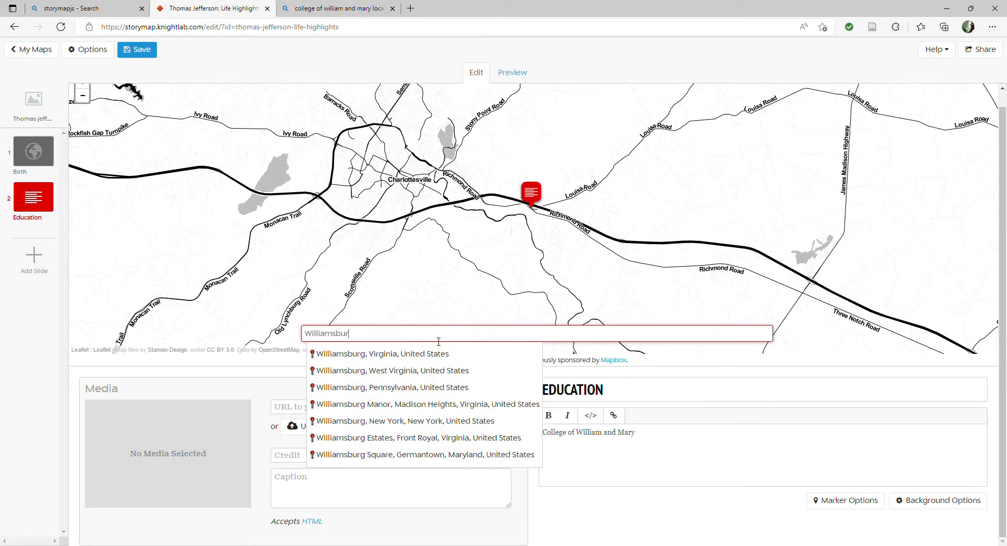
text(g, V)
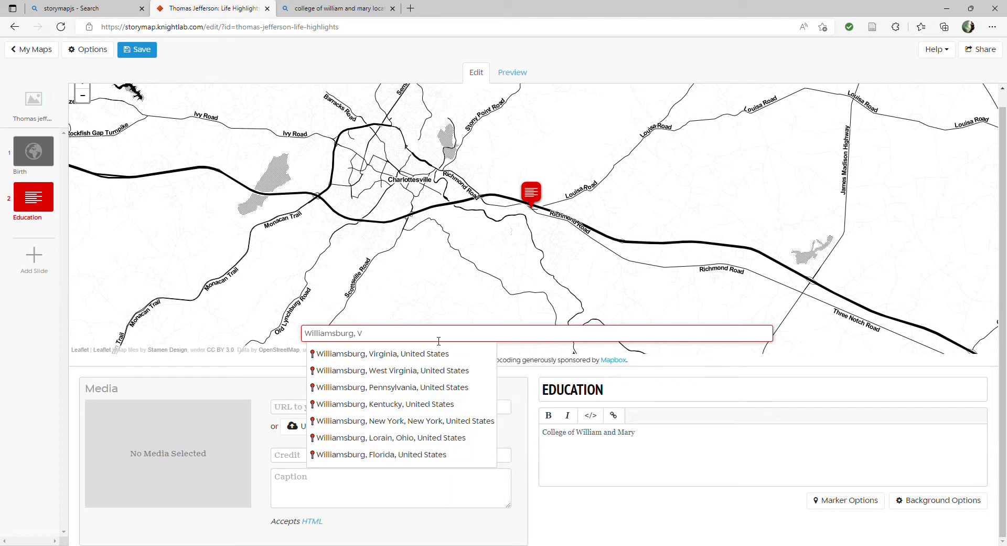
click(431, 355)
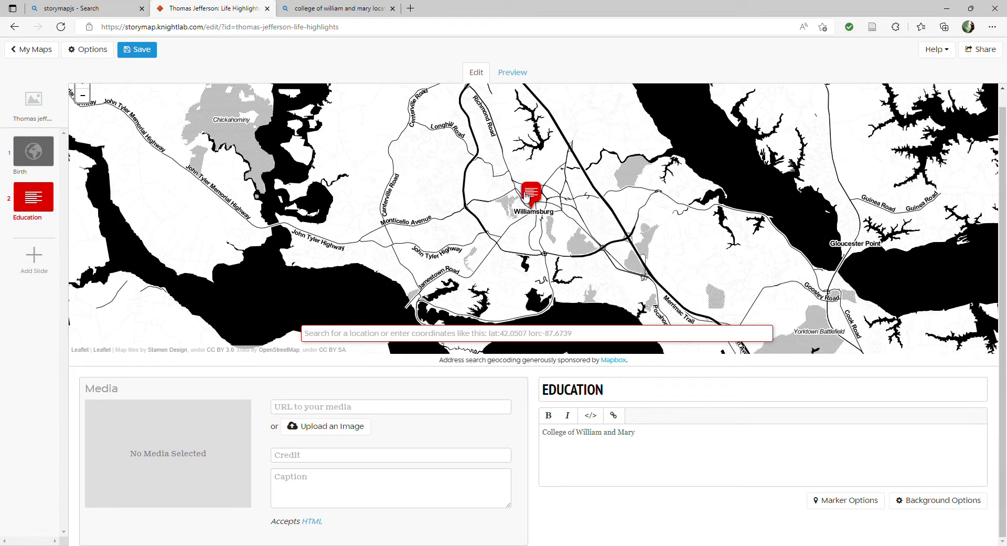
scroll(583, 183, up, 1)
drag(586, 181, 570, 201)
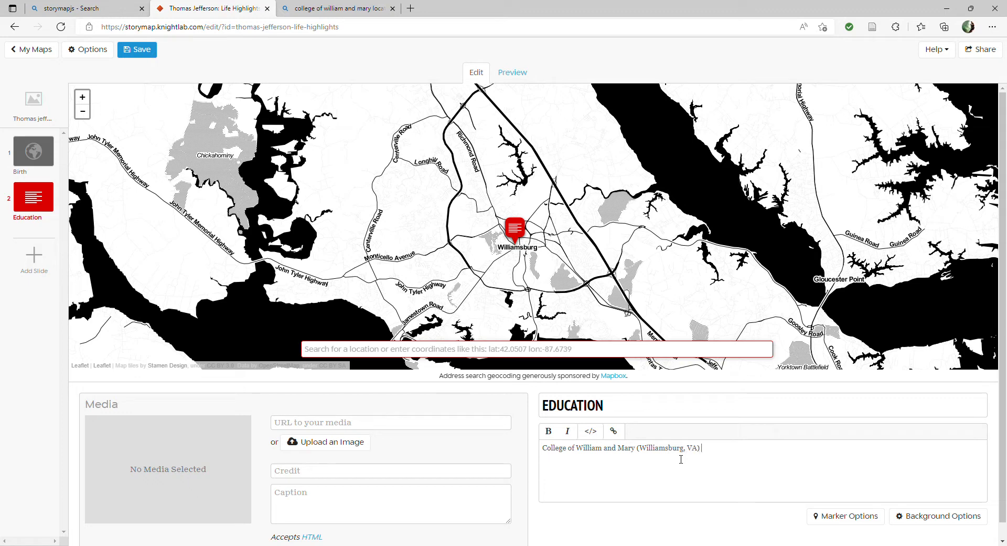
Find the money.com campus photo in the college's image results, open the picture by itself and copy its address
click(336, 9)
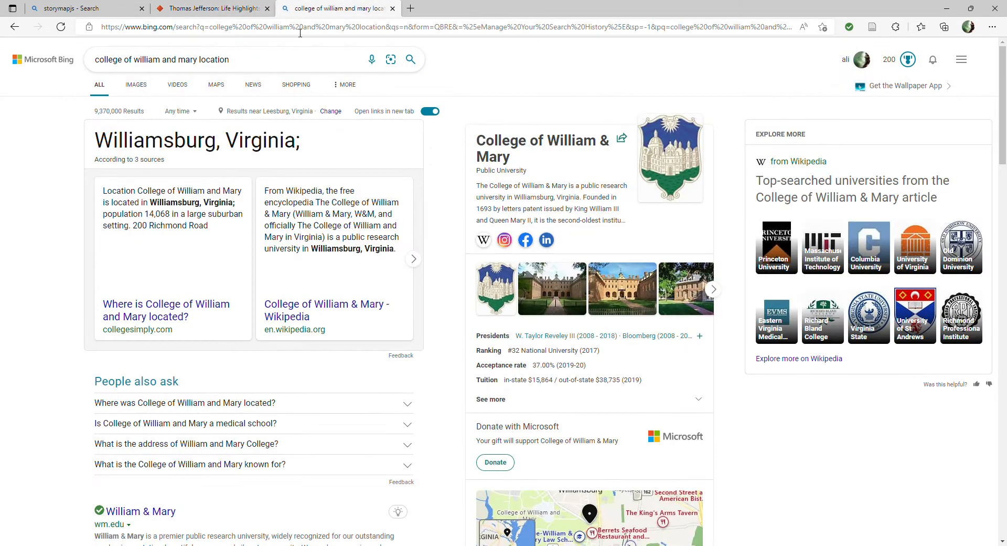
click(143, 93)
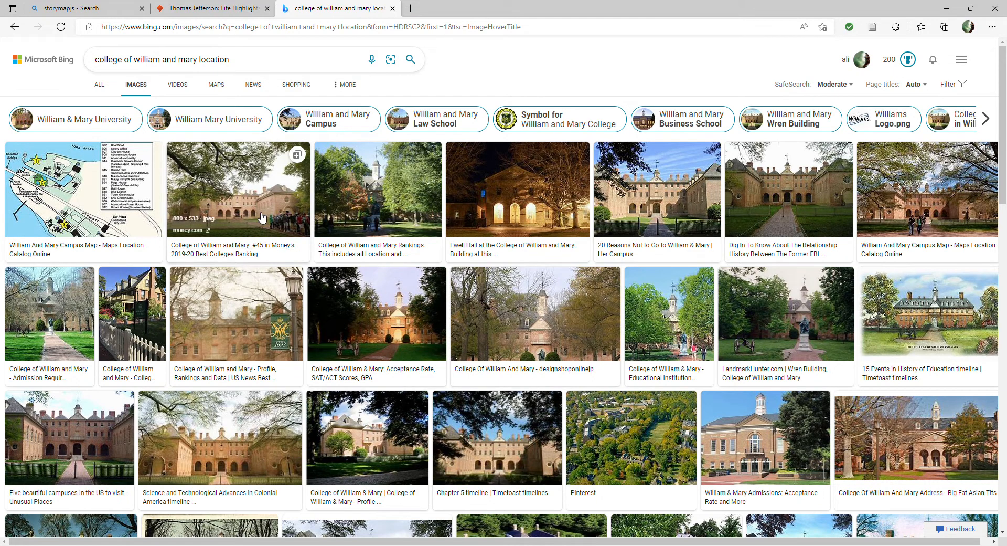
click(240, 191)
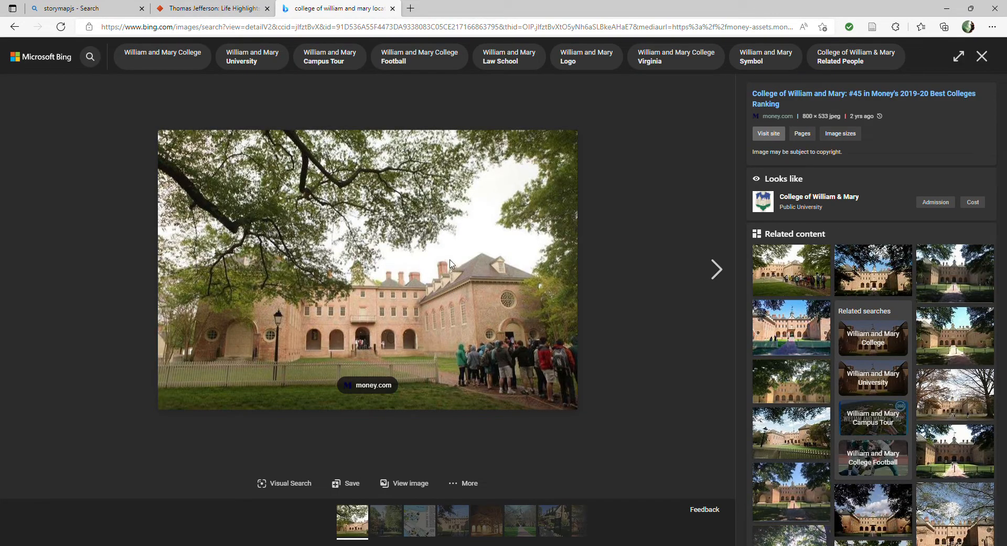
click(452, 10)
click(316, 28)
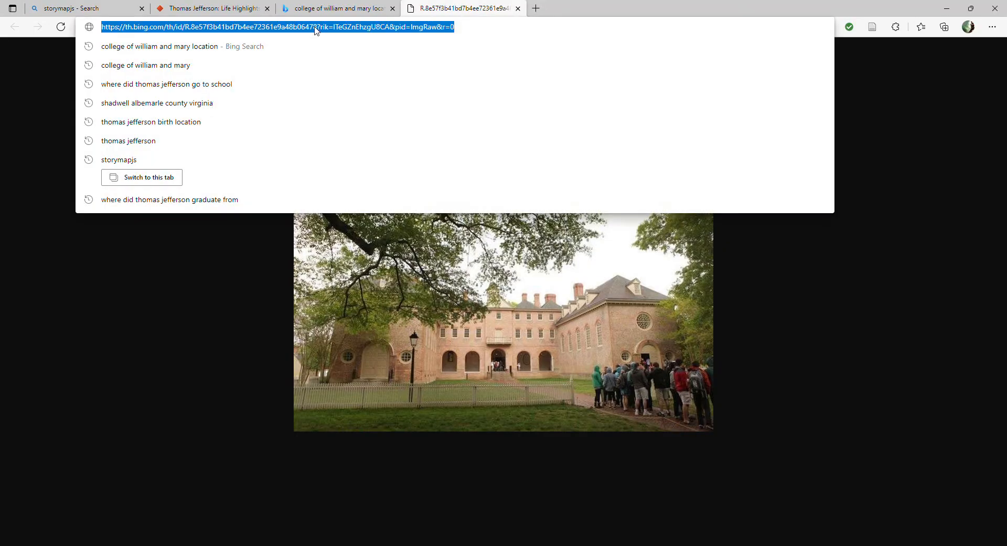
Use the copied campus photo address as the education slide's media URL
click(223, 10)
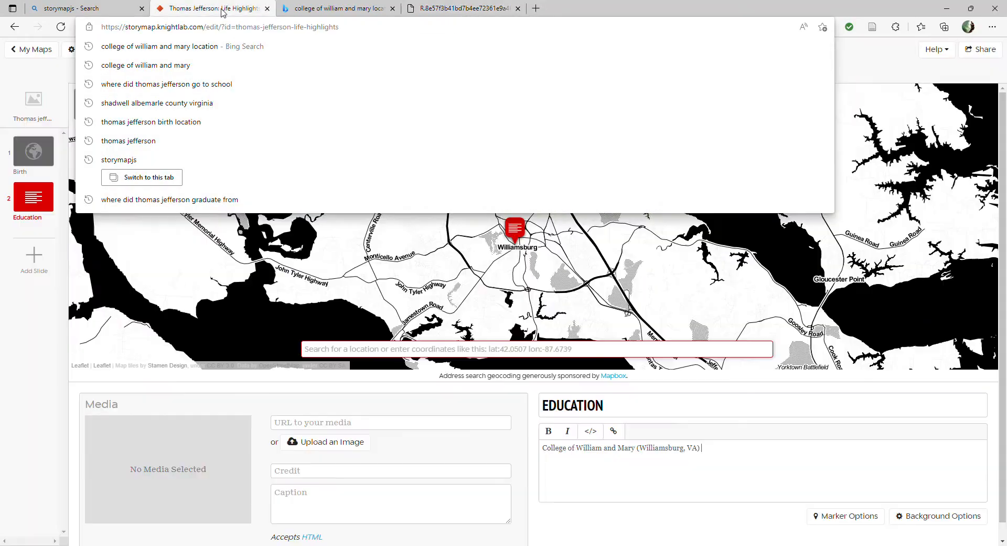
click(325, 422)
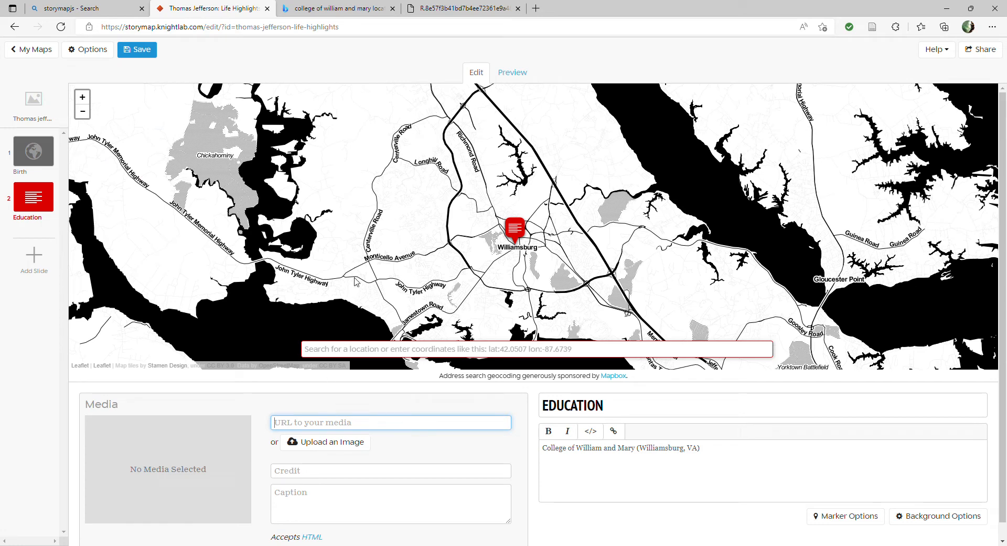
key(ctrl+v)
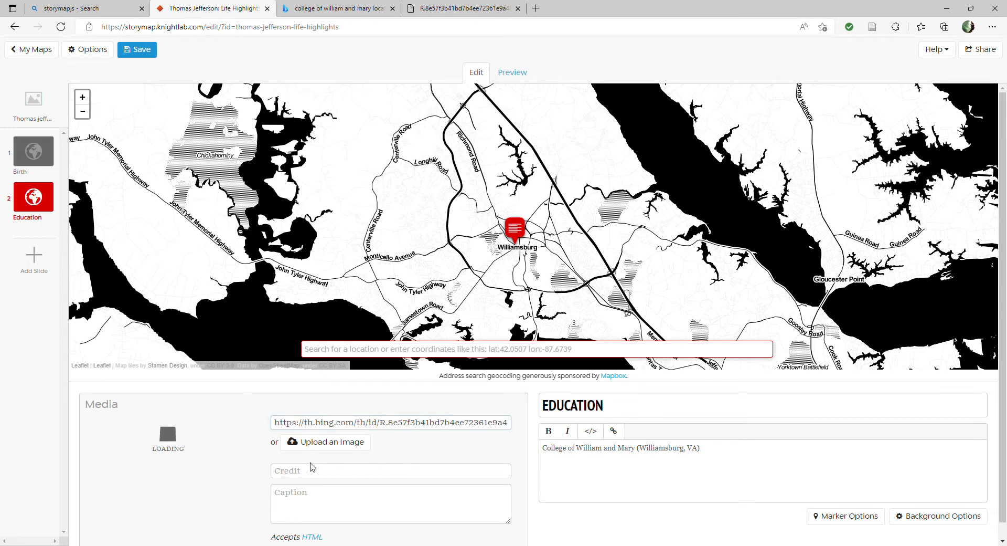
Credit the education slide's media to "money.com" and close the image search and photo pages
click(295, 479)
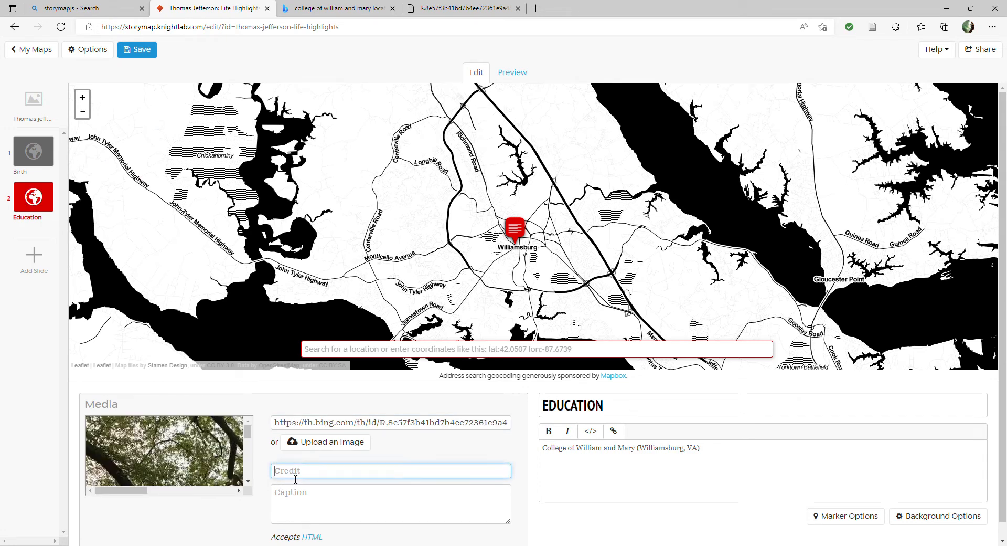
text(money.com)
click(364, 9)
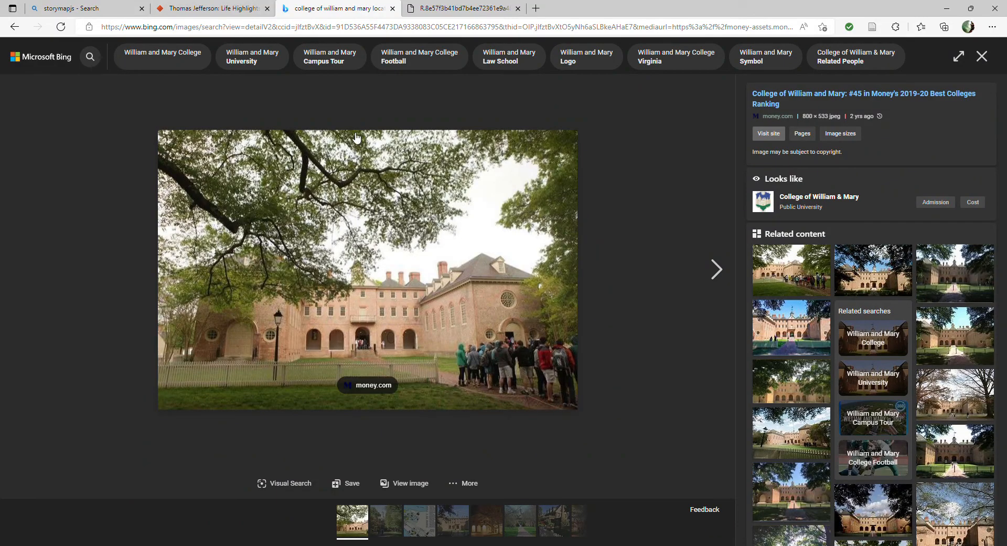
click(393, 9)
click(392, 8)
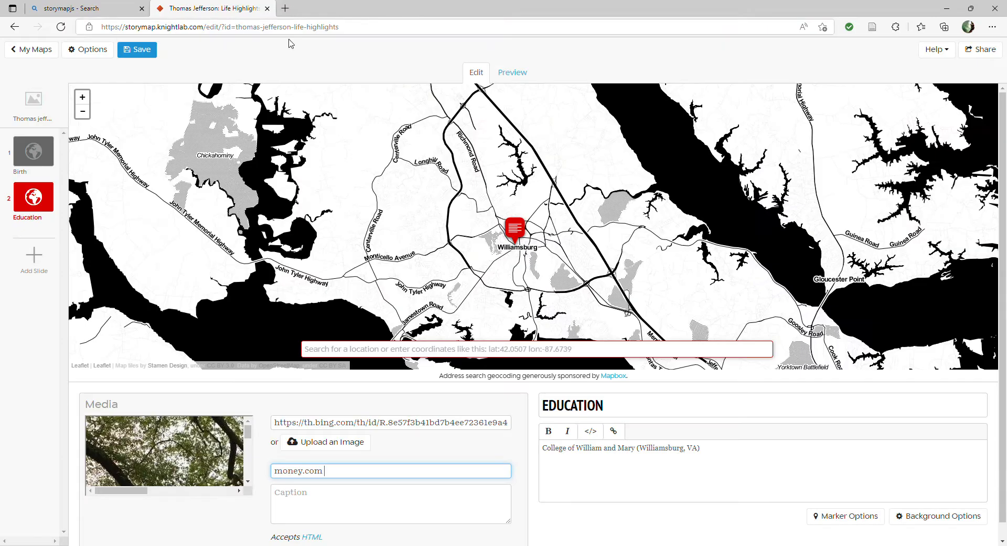
Caption the education slide's media "College of William and Mary"
click(356, 500)
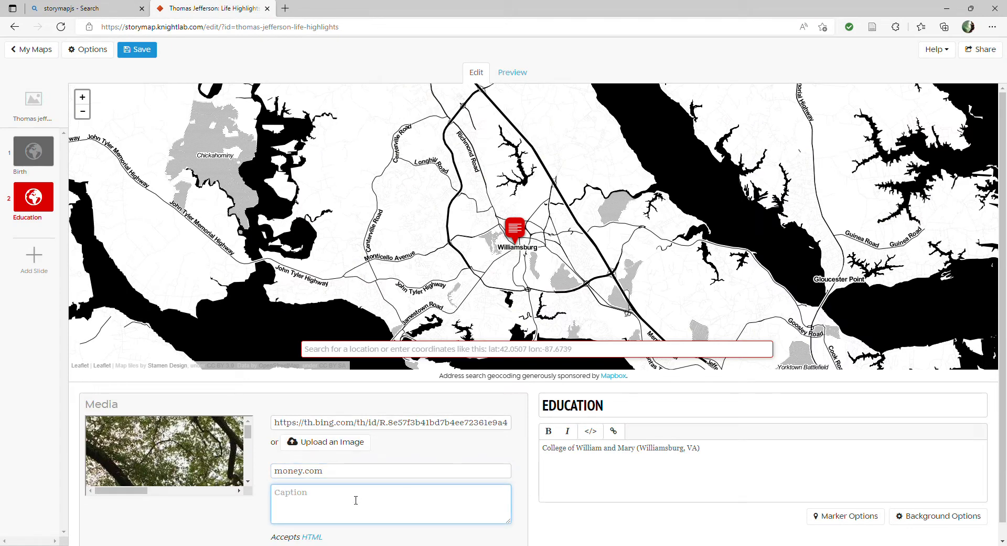
text(College of William and Mary)
click(596, 533)
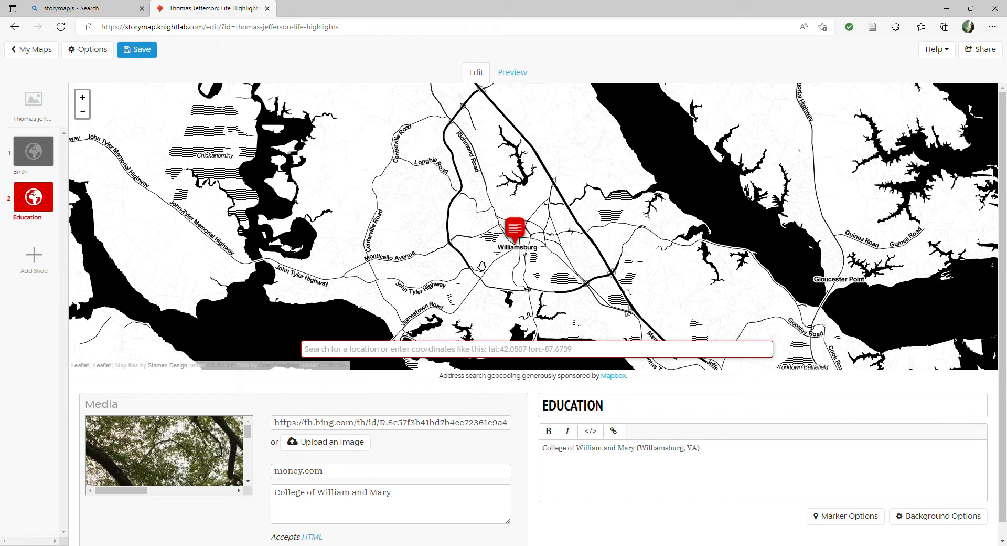
Add a third slide to the story map with the headline "PLACE OF PASSING"
click(33, 257)
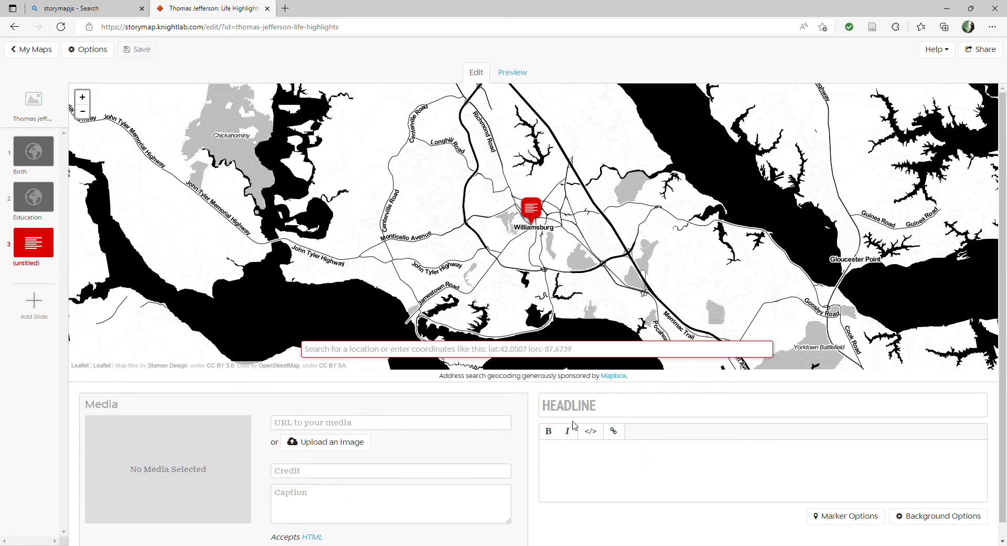
click(588, 412)
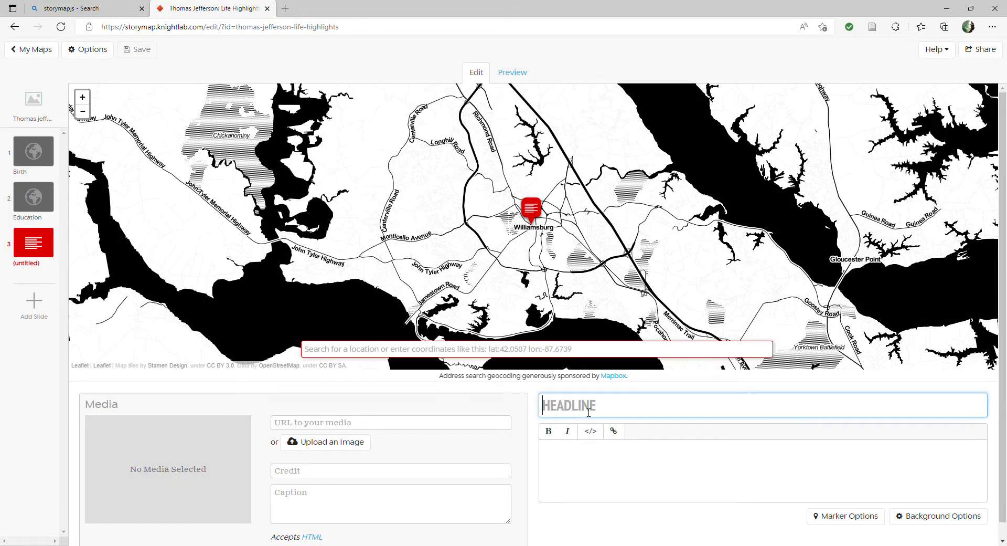
text(PL)
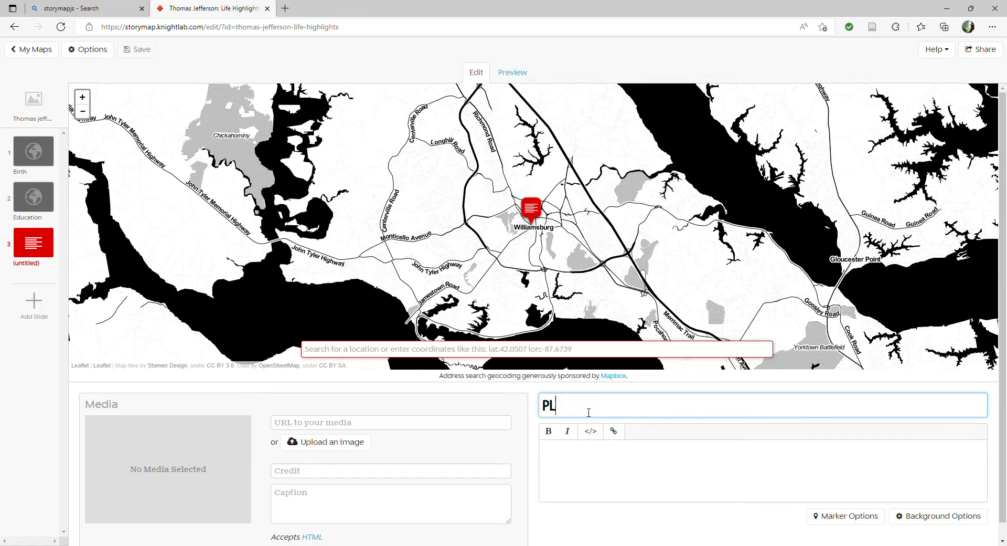
text(ACE OF PASSING)
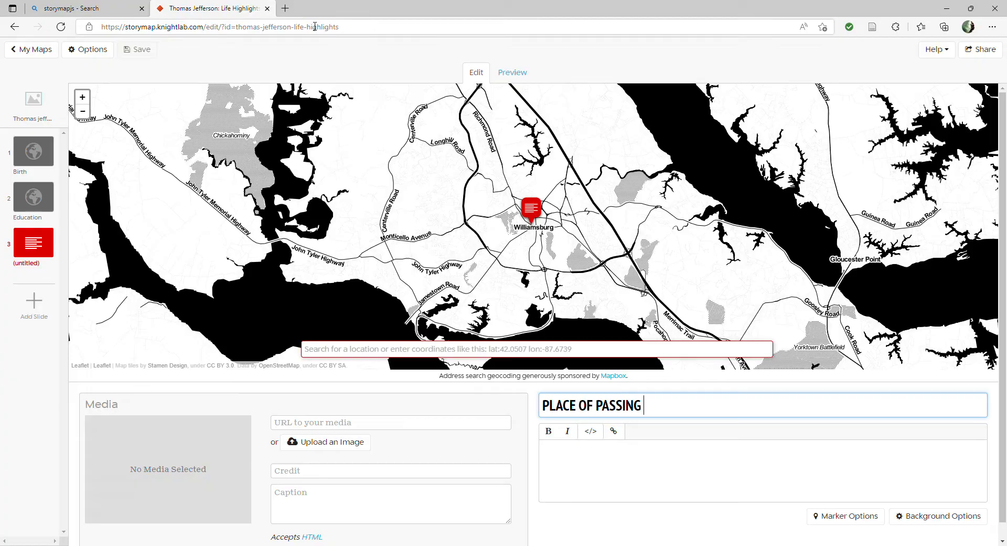
Search the web for where Thomas Jefferson died and open the death place result
click(289, 11)
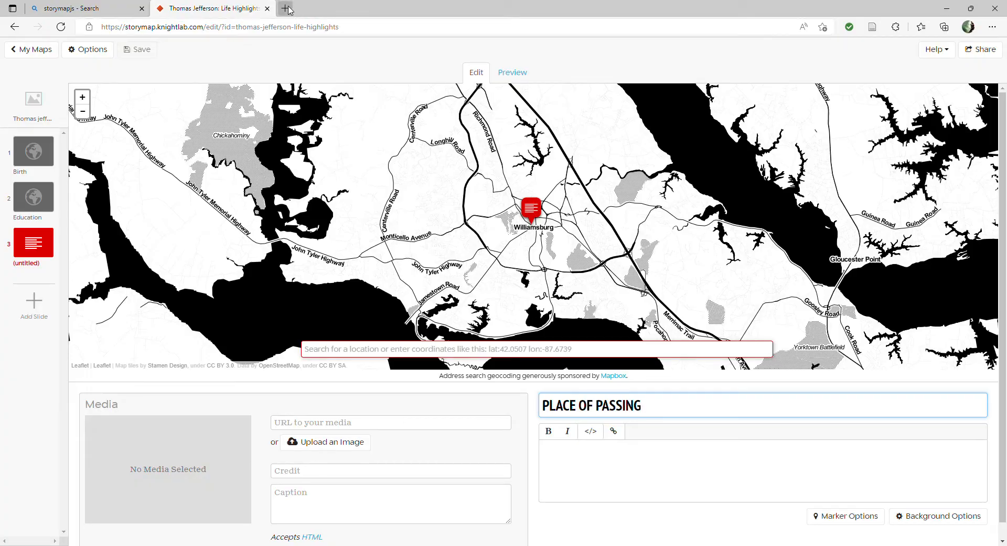
text(where di)
key(Return)
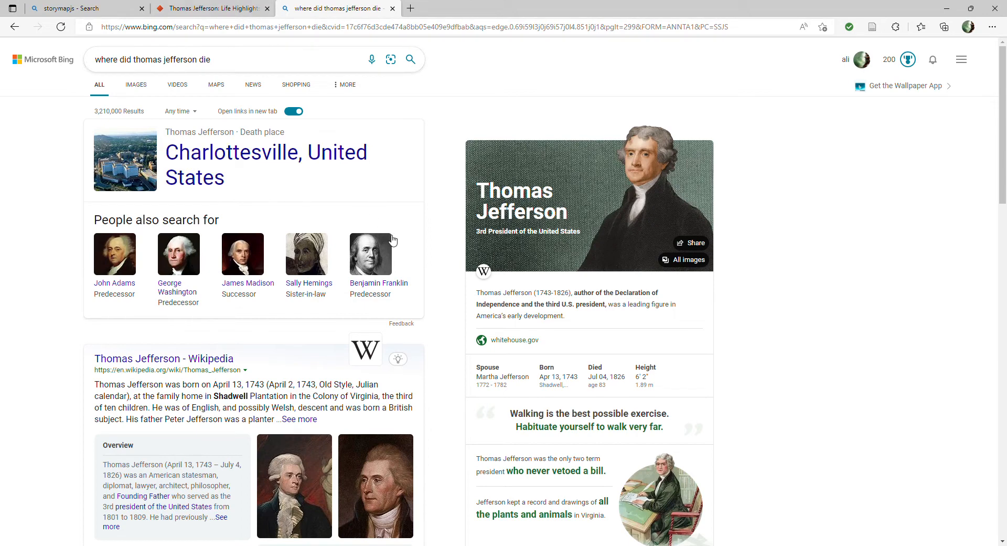
click(254, 175)
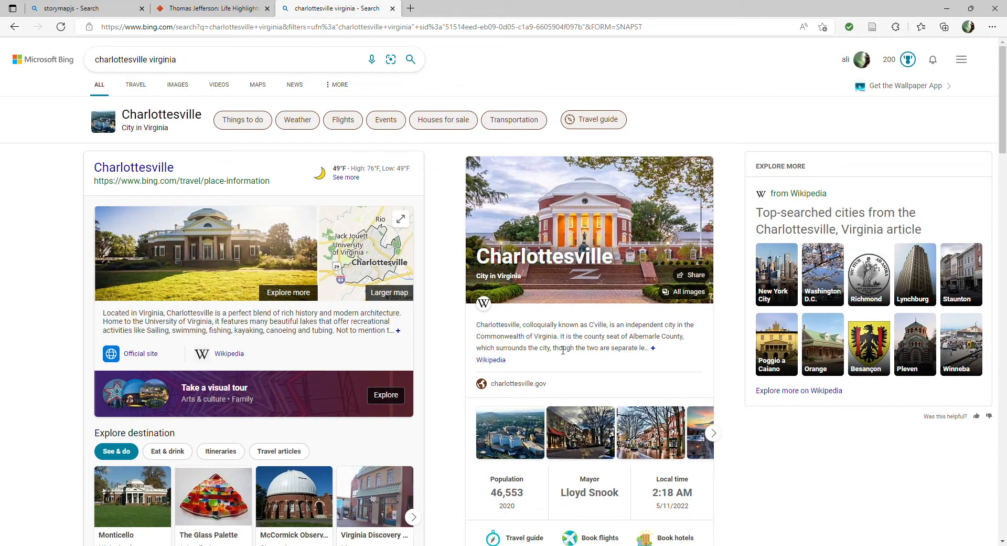
Enter "He passed away in Charlottesville, VA." as the third slide's text and locate the slide at Charlottesville, Virginia, United States
key(ctrl+shift+Tab)
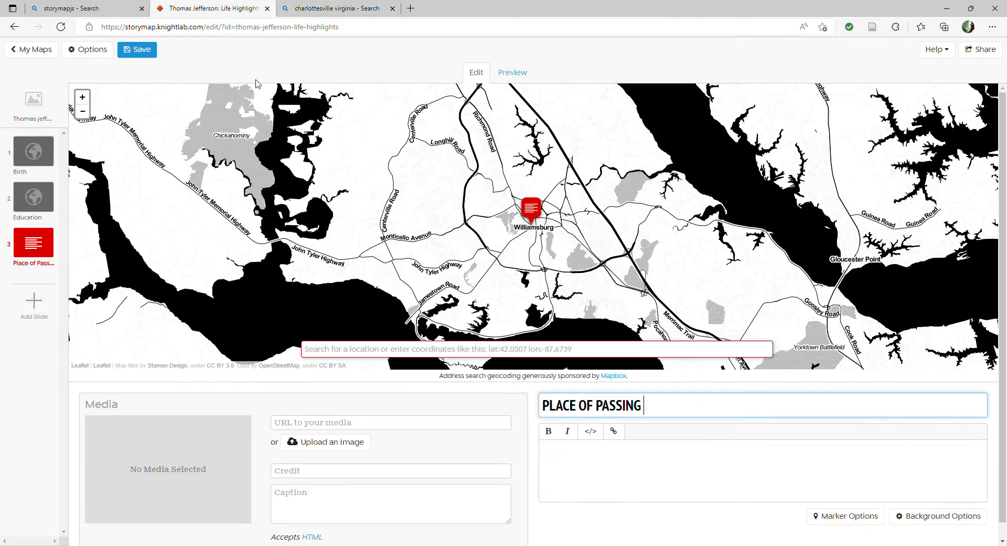
click(456, 355)
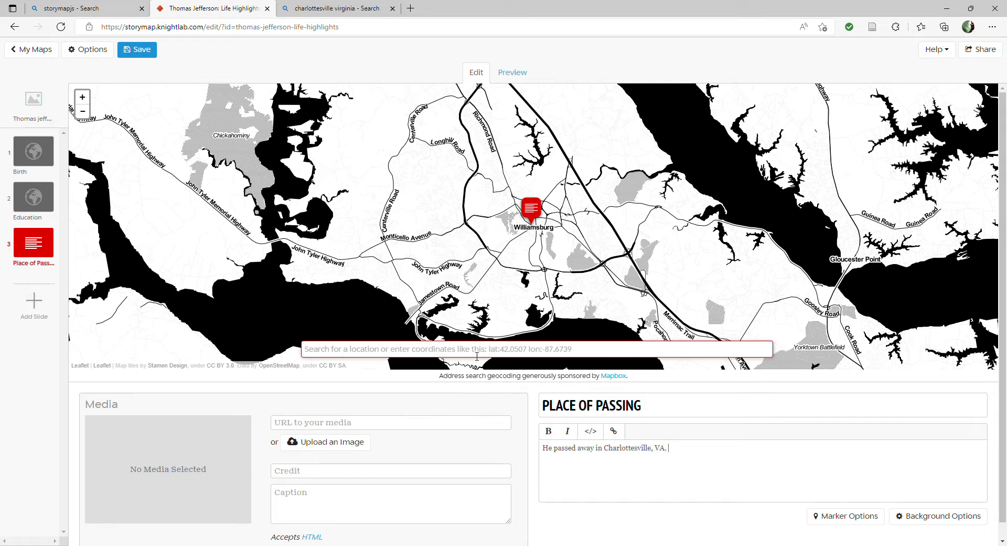
text(C)
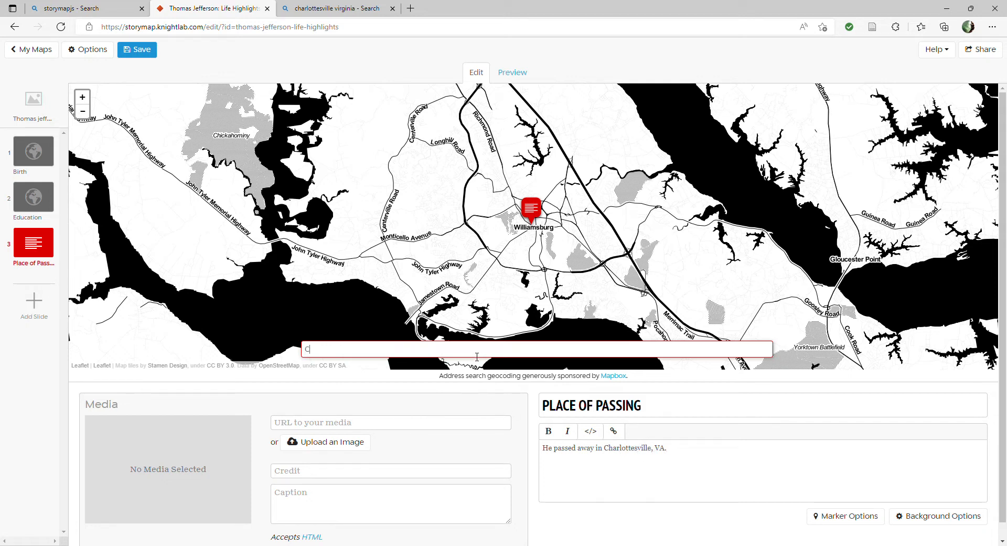
text(harlo)
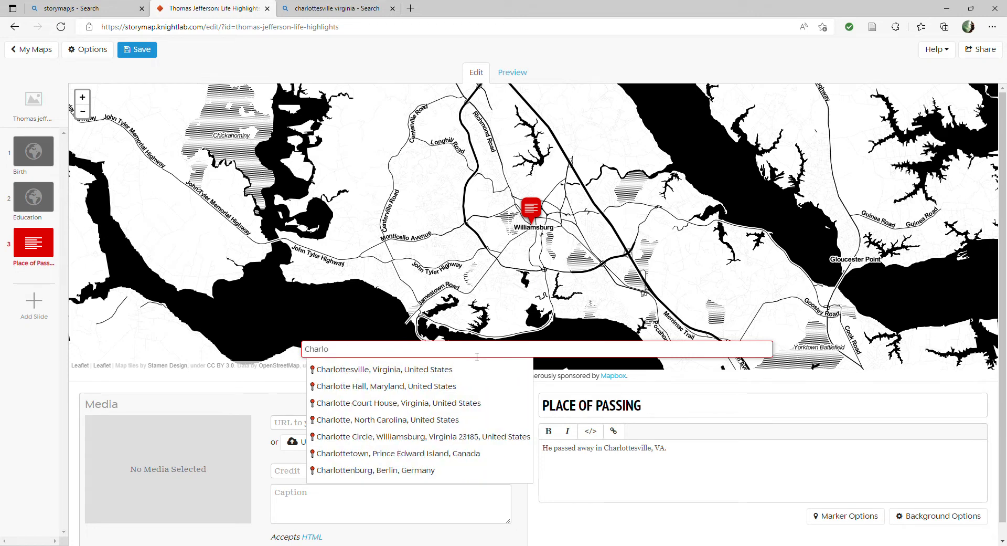
click(423, 369)
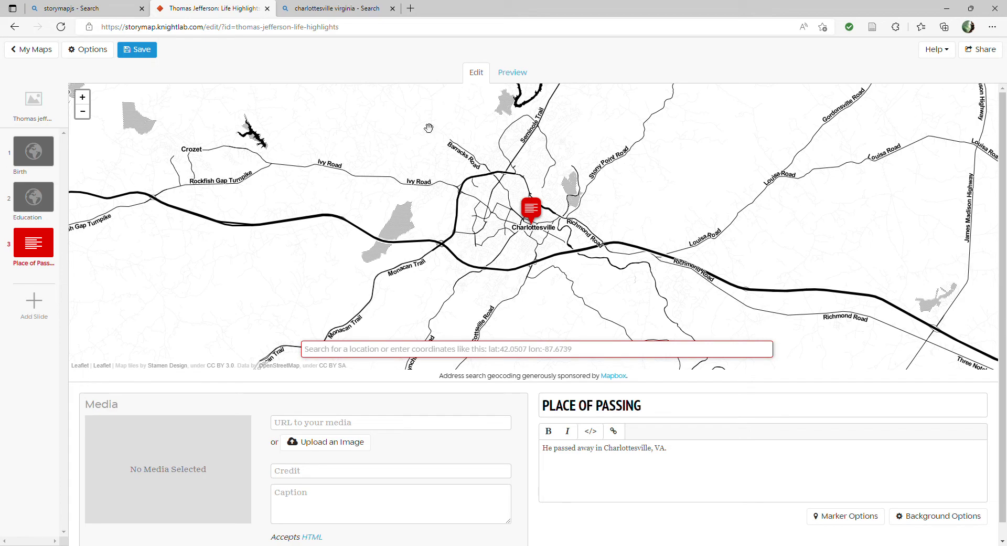
Look through the city's image results and refine the image search to "charlottesville virginia historic picture"
click(341, 9)
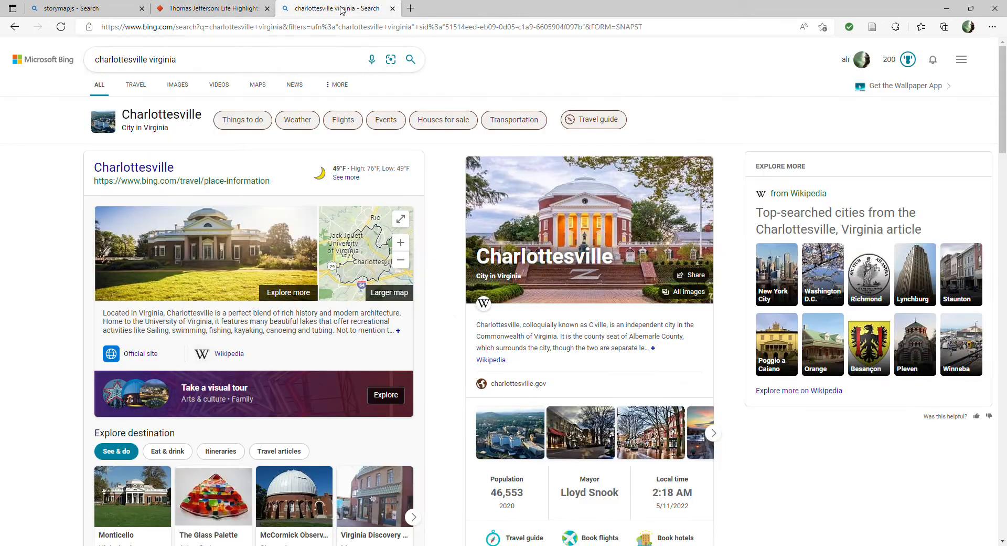
click(177, 85)
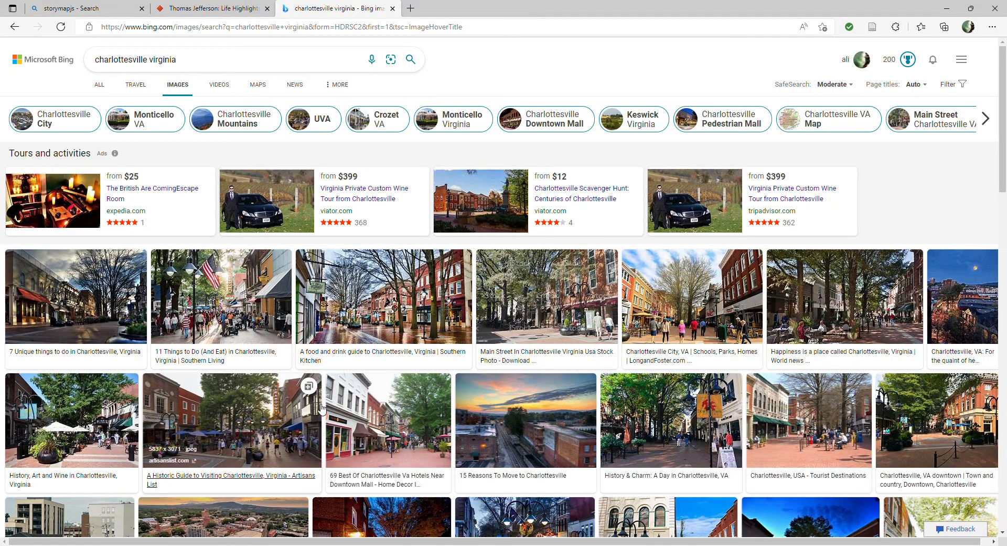
scroll(321, 408, down, 8)
scroll(294, 315, up, 8)
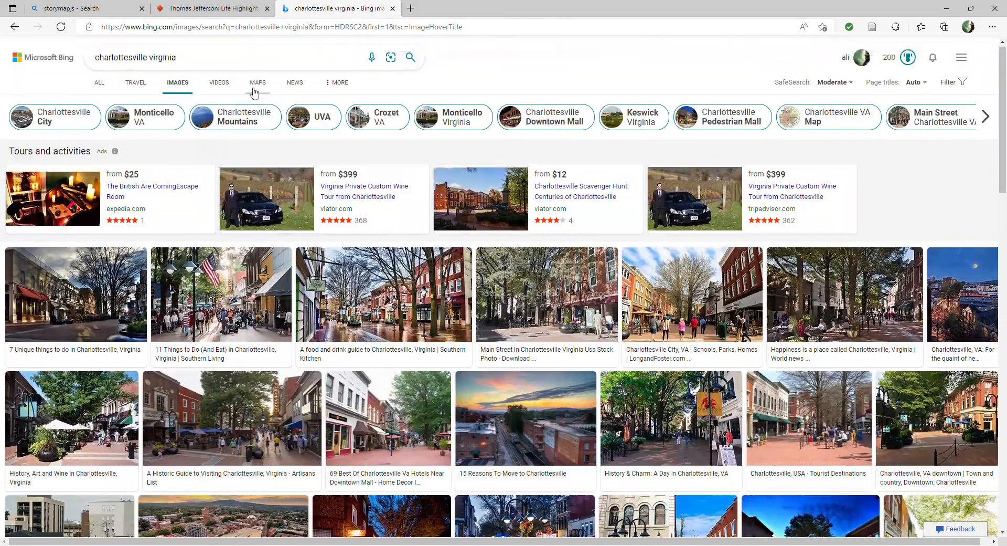
click(254, 67)
text(historic picture)
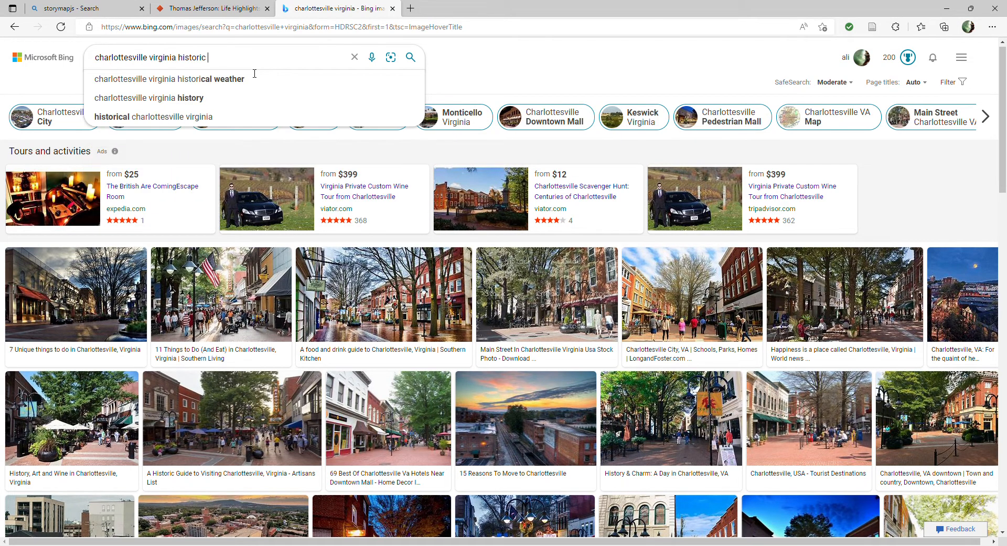
key(Return)
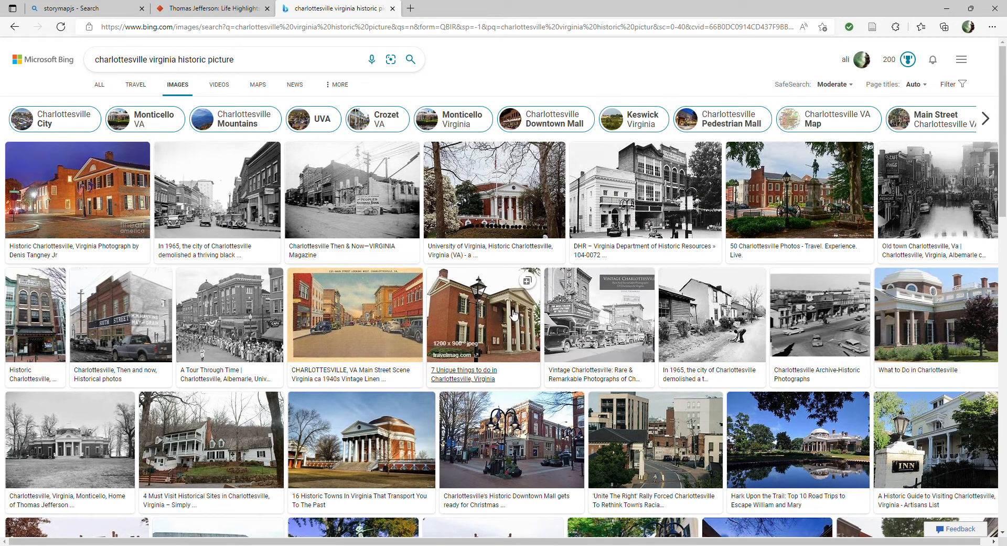
Open the travelmag.com photo of the brick building with white columns by itself and copy its address
click(495, 307)
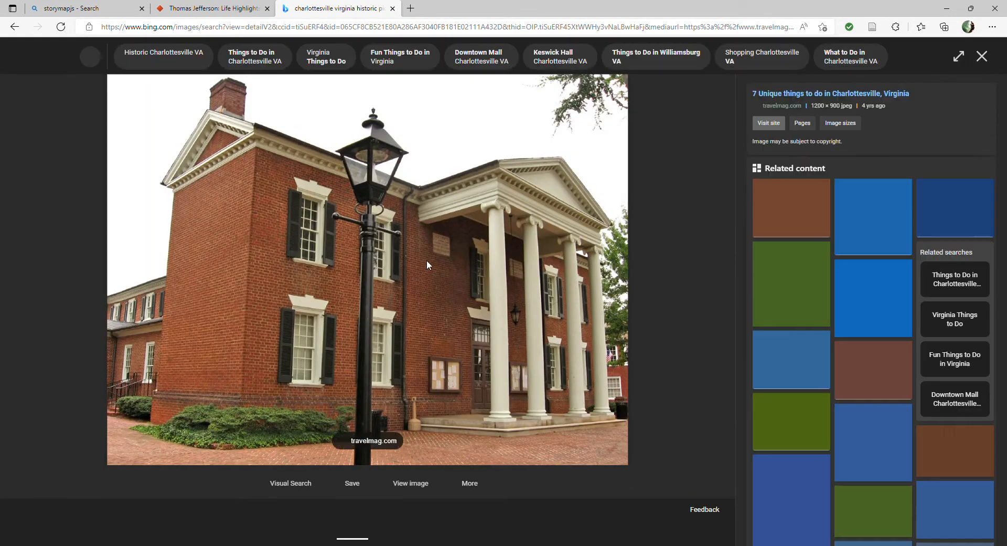
middle_click(443, 273)
click(459, 8)
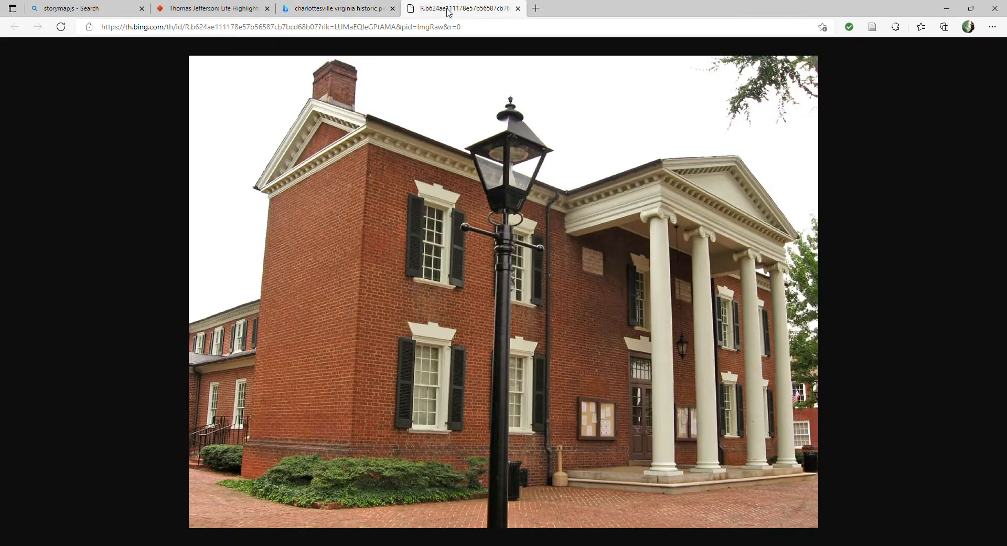
click(414, 27)
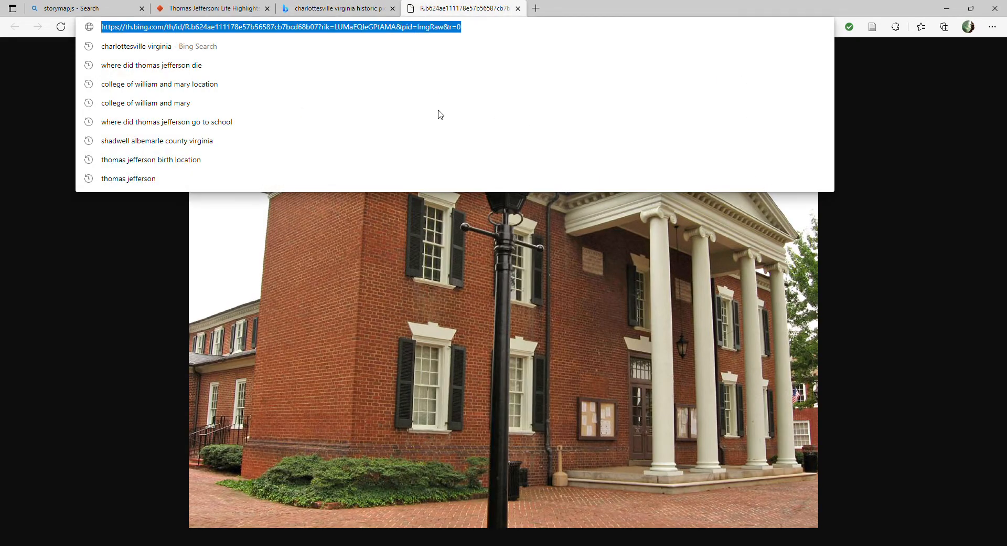
Use the copied brick building photo address as the place of passing slide's media URL
click(225, 9)
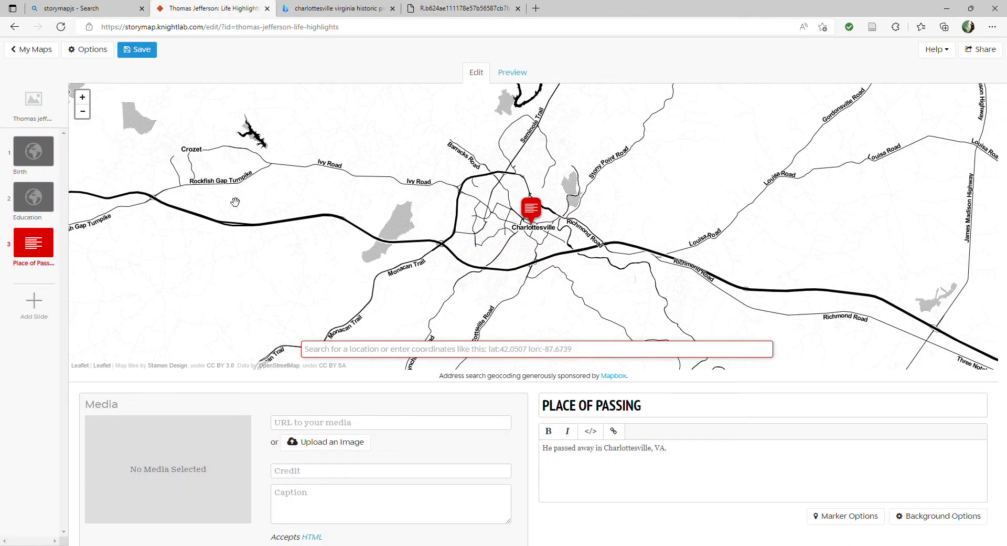
click(295, 422)
key(ctrl+v)
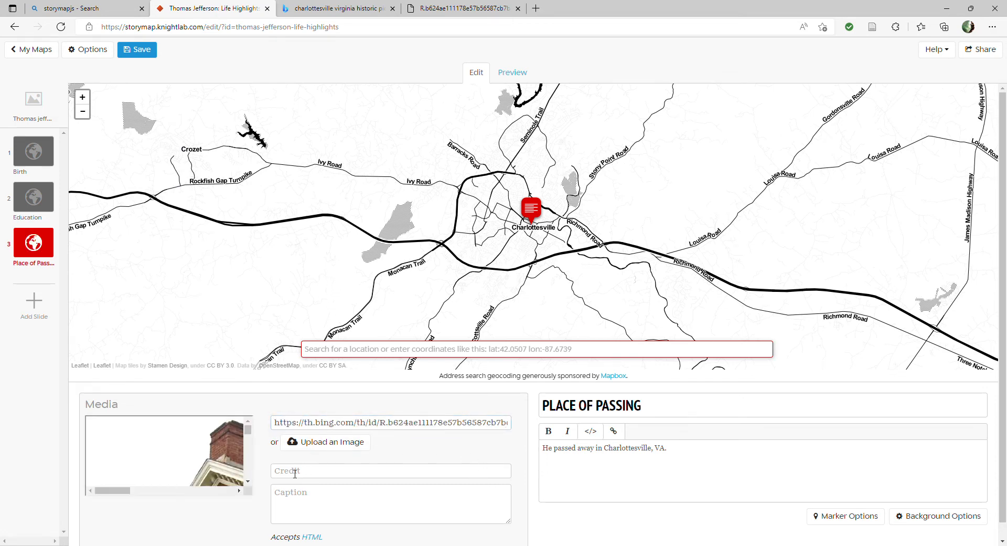
Look up the photo's source site and credit the place of passing slide's media to "travelmag.com"
click(473, 8)
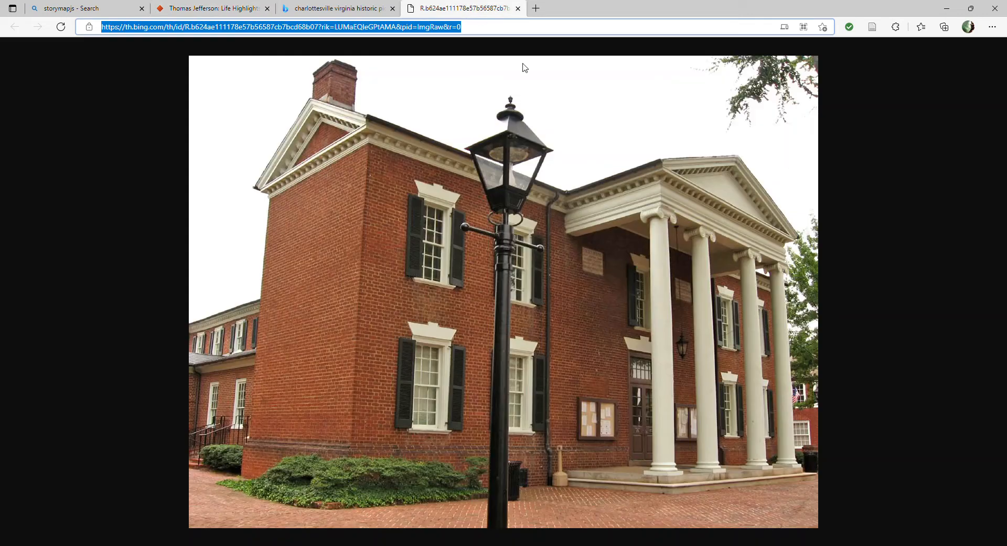
click(335, 10)
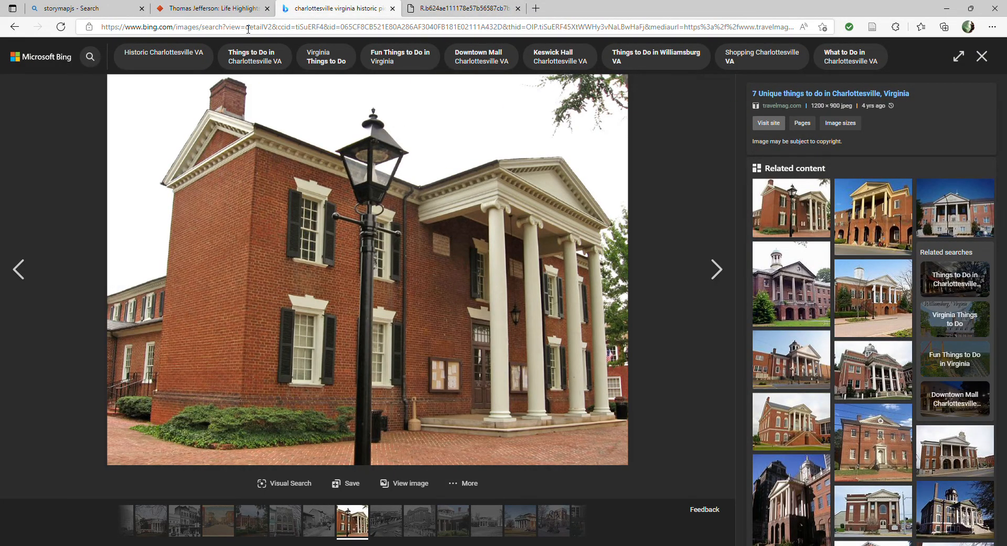
click(213, 8)
click(348, 471)
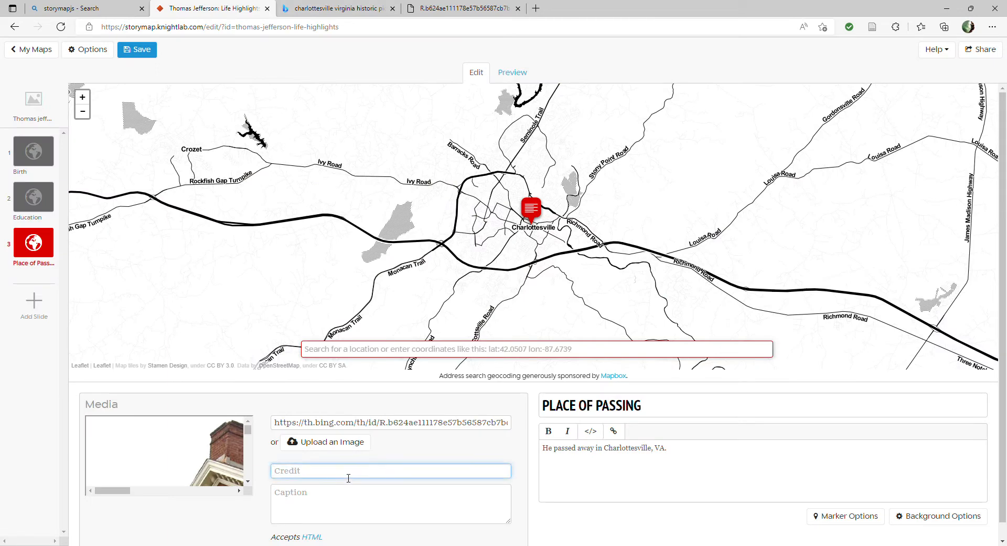
text(travelmag.com)
Caption the place of passing slide's media "Charlottesville, VA" and save the story map
key(Tab)
text(C)
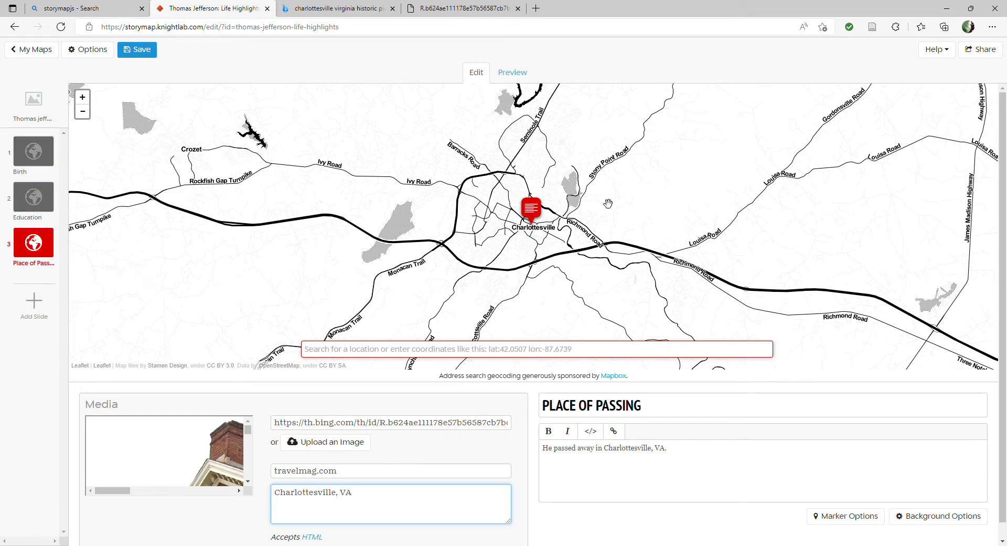
click(136, 52)
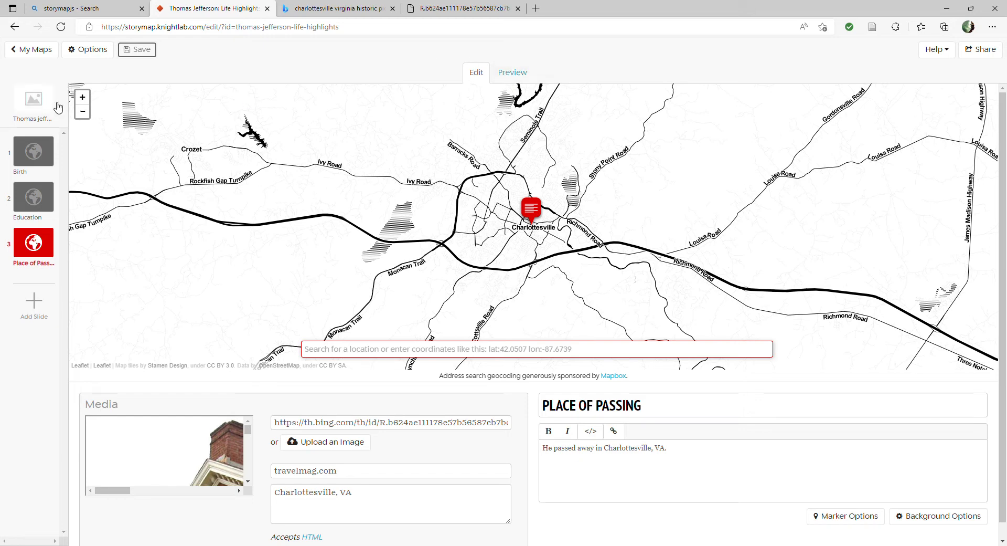
Look over the title, birth and education slides in the editor and return to the title slide
click(33, 103)
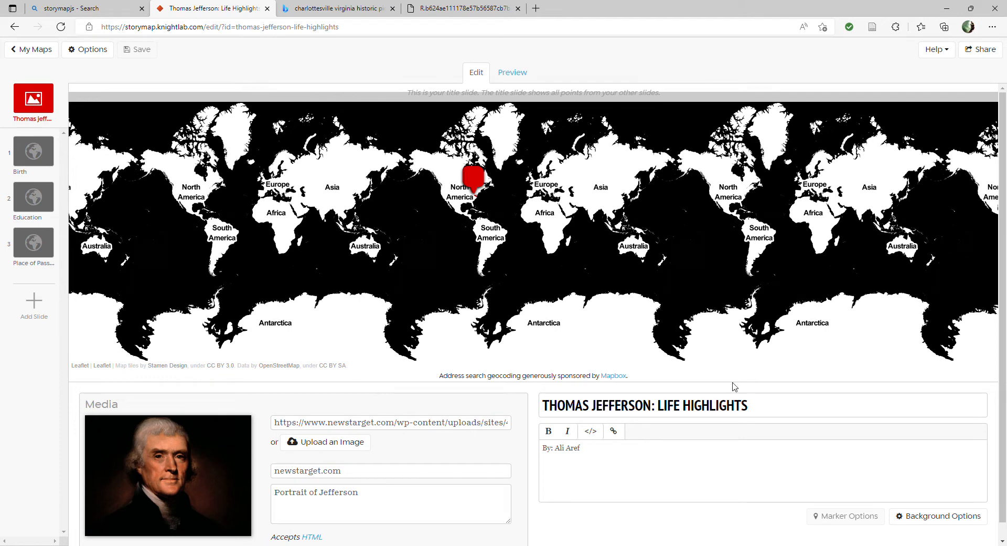
click(34, 152)
click(37, 197)
click(33, 100)
Preview the story map from the title slide through the birth and education slides, examining their images and map locations
click(512, 76)
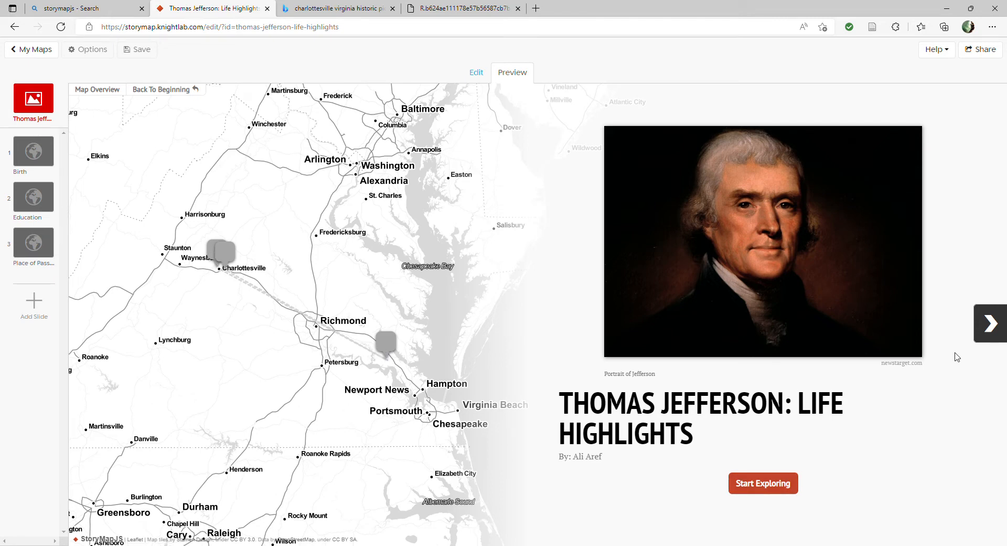
click(989, 327)
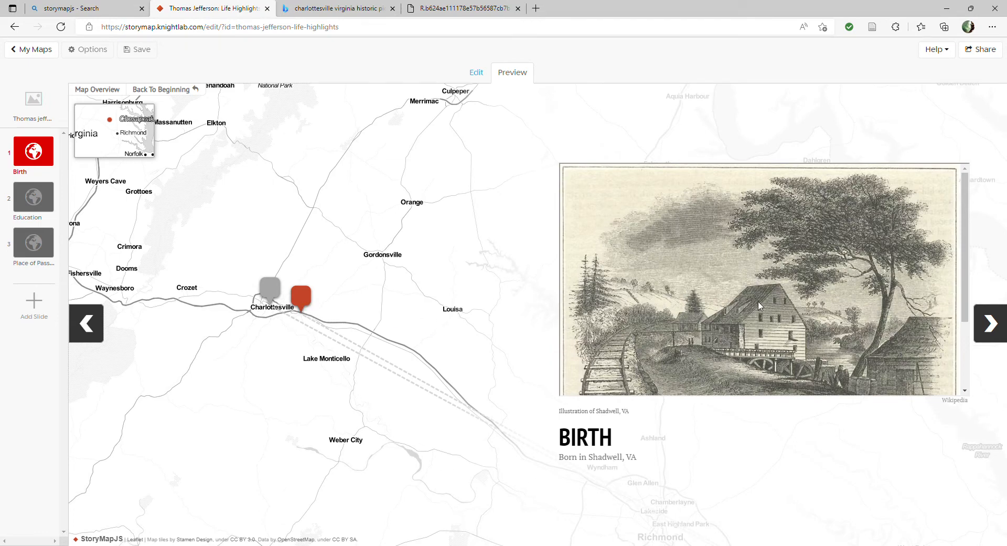
scroll(853, 291, down, 2)
scroll(852, 299, up, 2)
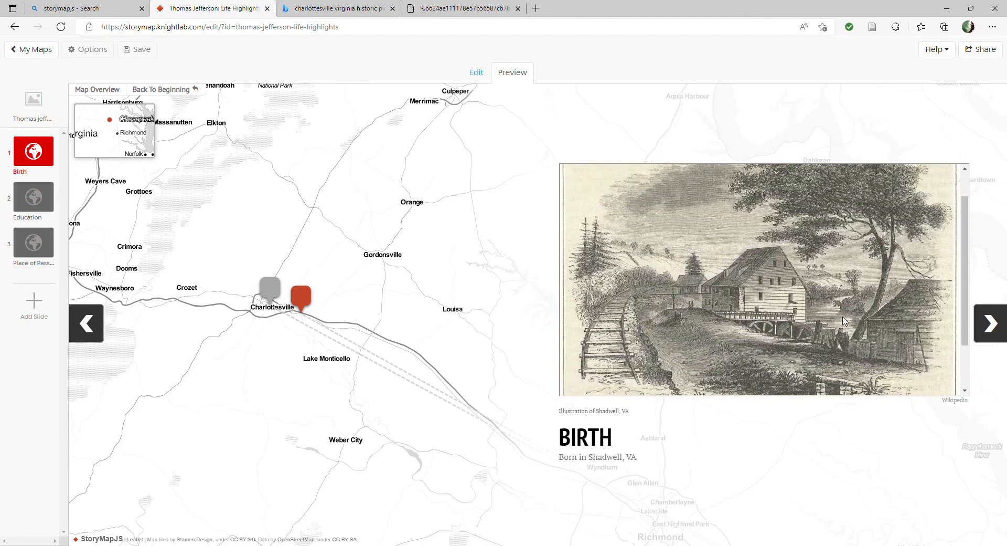
scroll(851, 302, down, 2)
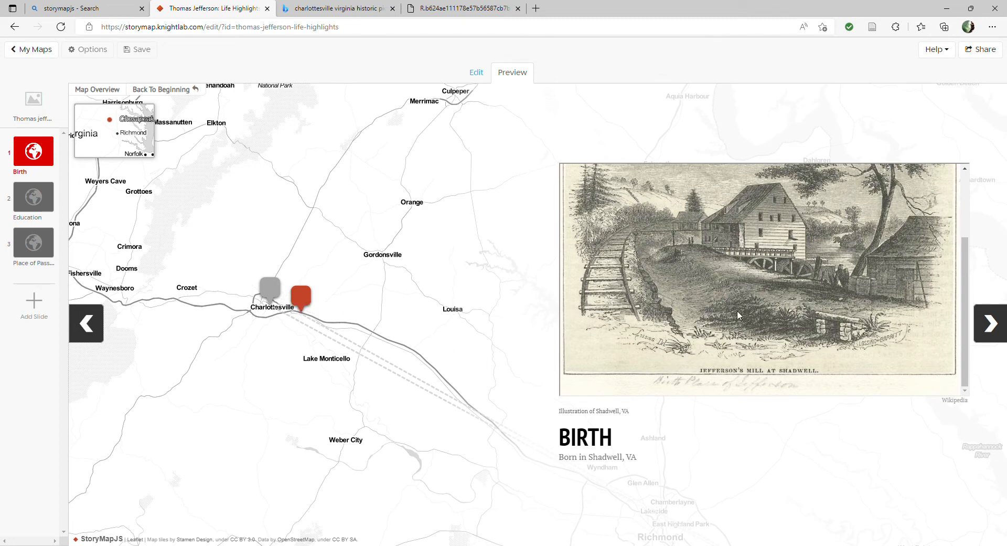
click(992, 325)
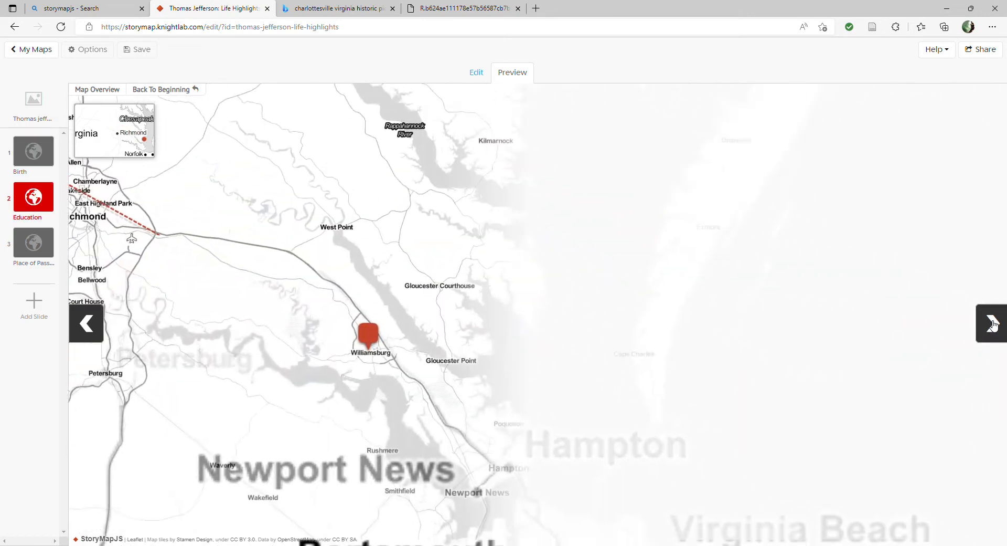
mouse_move(129, 234)
mouse_down()
mouse_move(400, 387)
mouse_move(716, 540)
mouse_move(654, 528)
mouse_move(404, 328)
mouse_move(265, 247)
mouse_up()
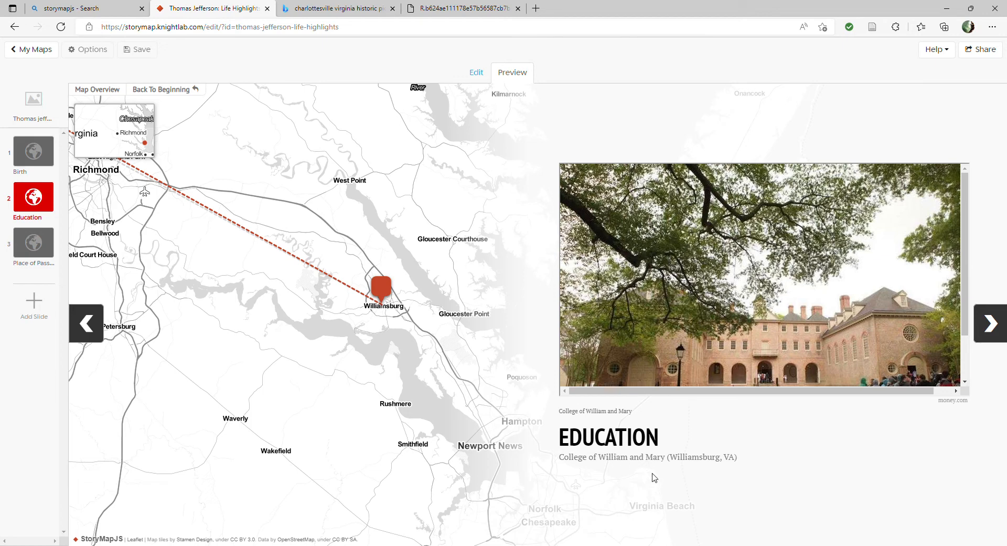
scroll(838, 307, down, 1)
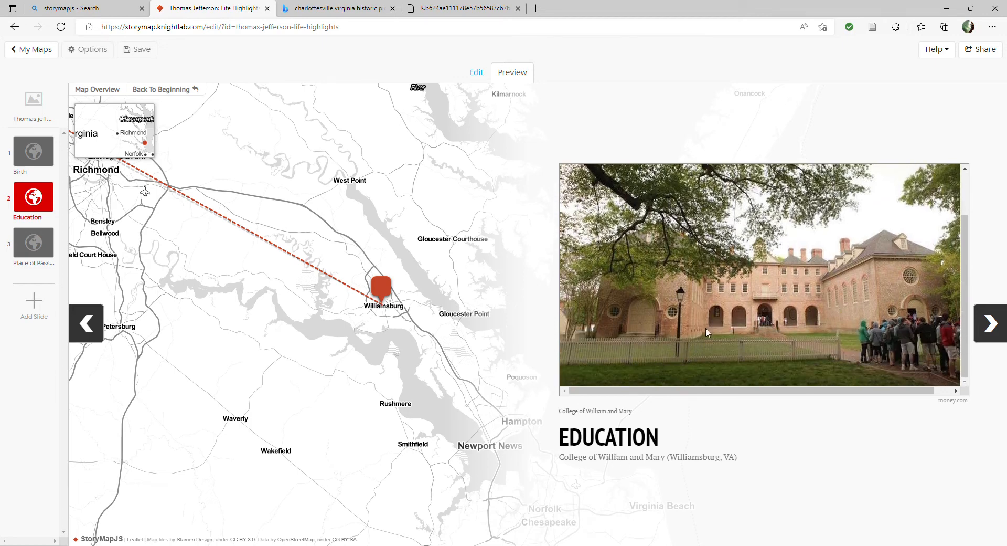
Examine the education slide's map around Williamsburg and look over the full height of its College of William and Mary photo
drag(485, 344, 443, 328)
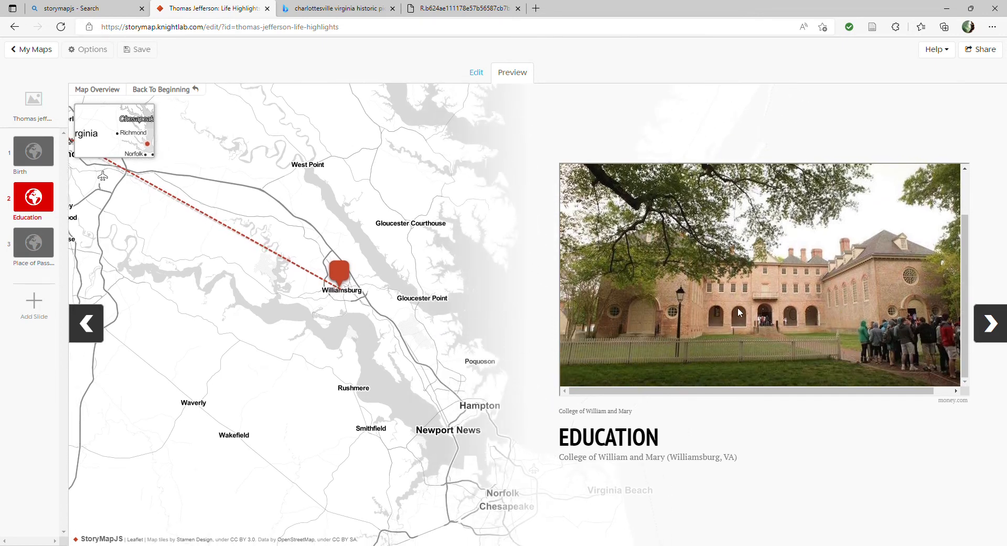
scroll(964, 252, up, 1)
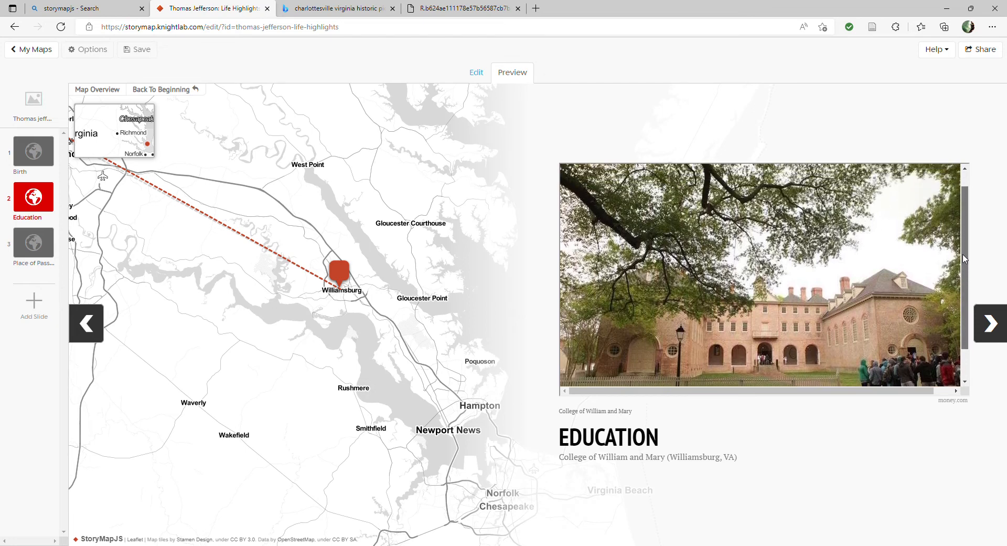
drag(967, 275, 952, 292)
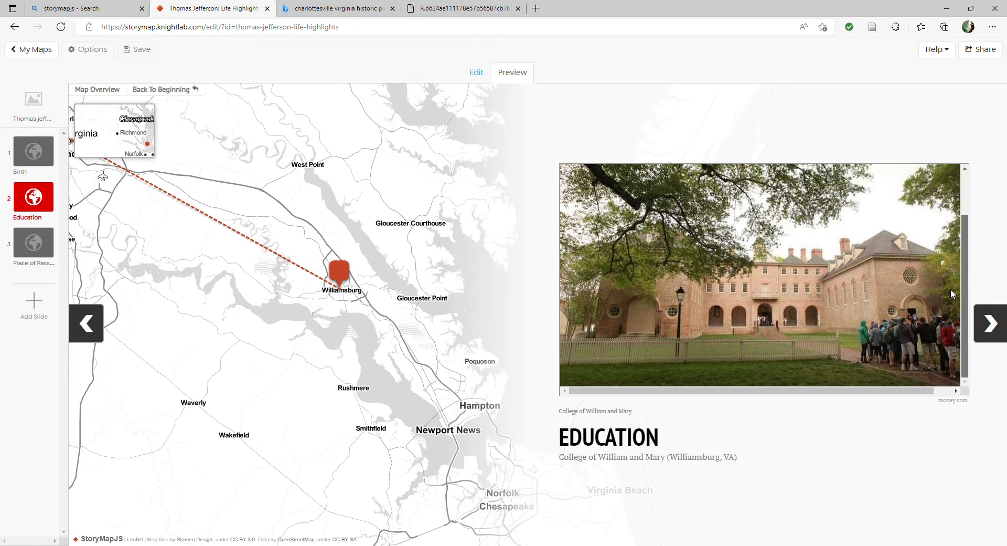
scroll(950, 288, up, 1)
scroll(930, 277, down, 1)
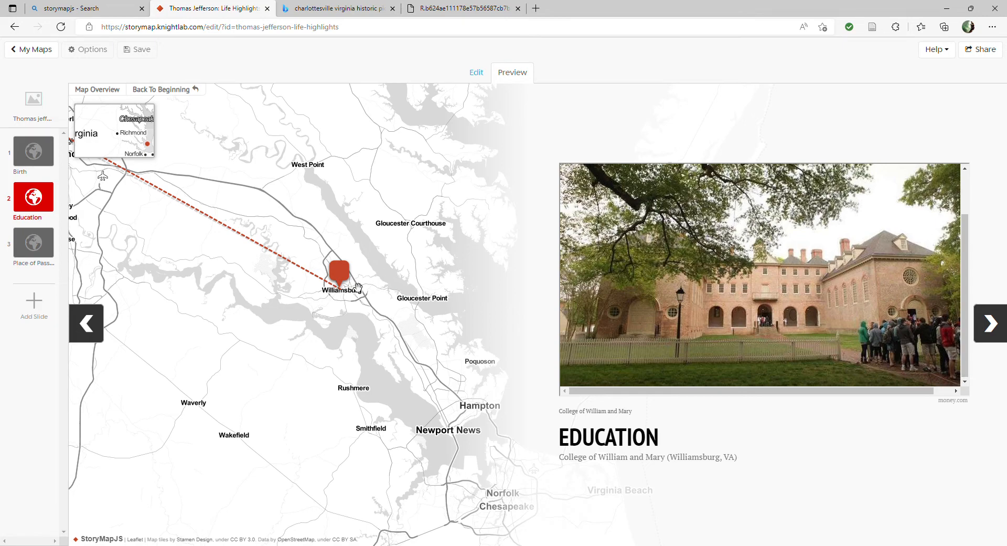
Preview the place of passing slide, examining its photo and the map route between Charlottesville and Williamsburg
click(990, 325)
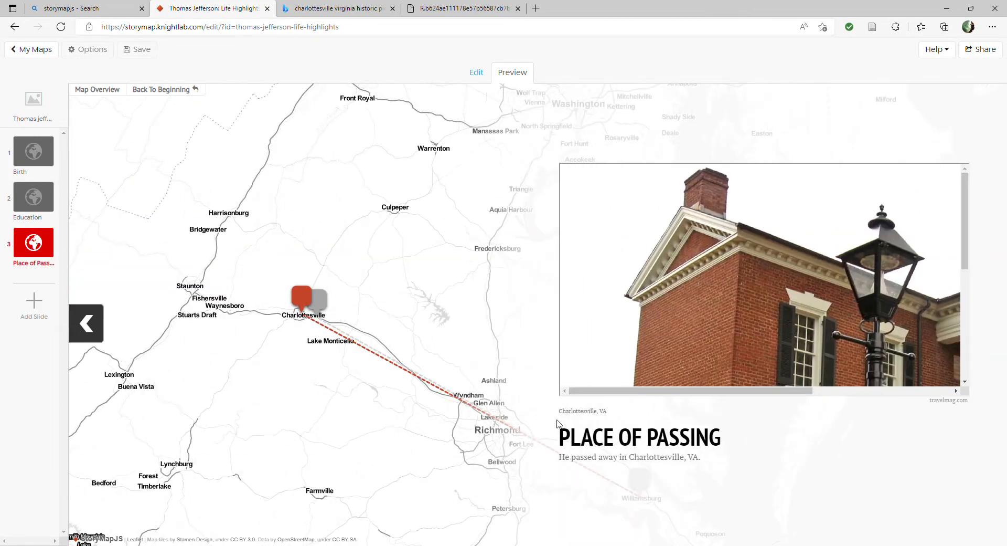
scroll(632, 396, down, 1)
scroll(632, 396, down, 1)
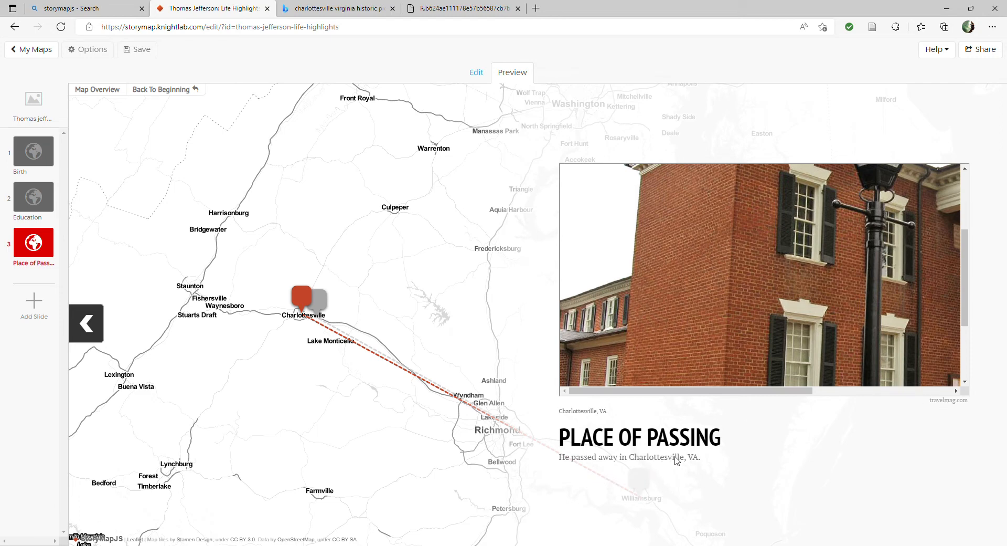
drag(666, 391, 702, 391)
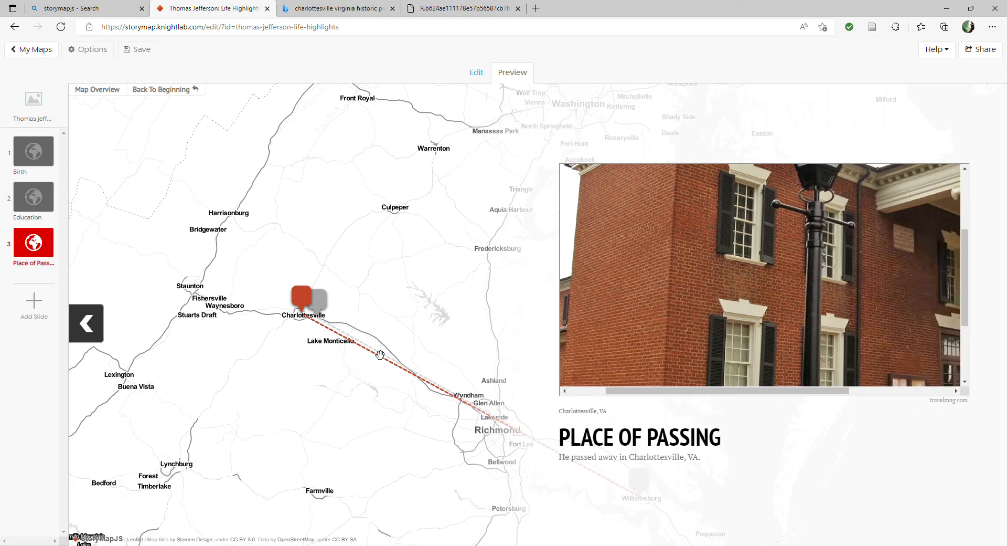
drag(466, 324, 297, 203)
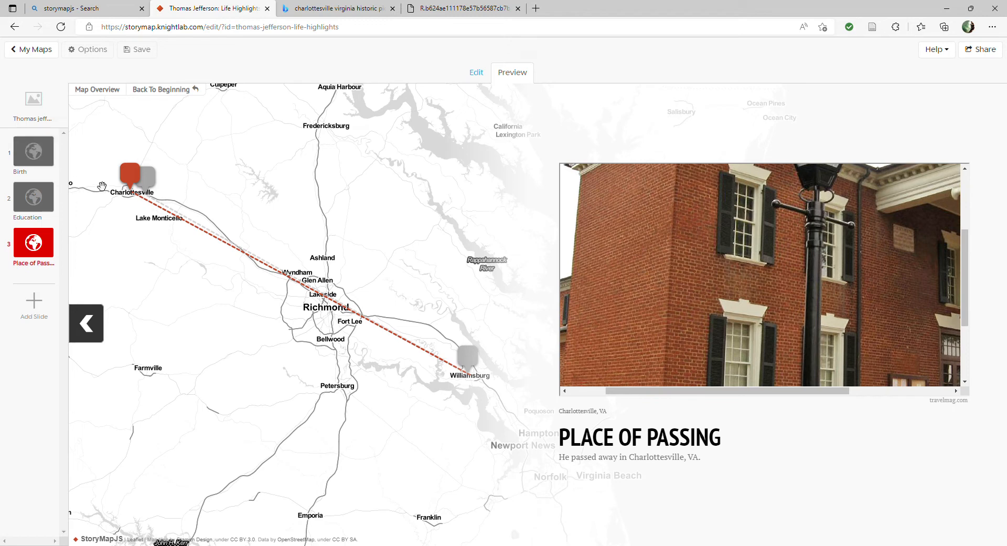
drag(227, 207, 243, 230)
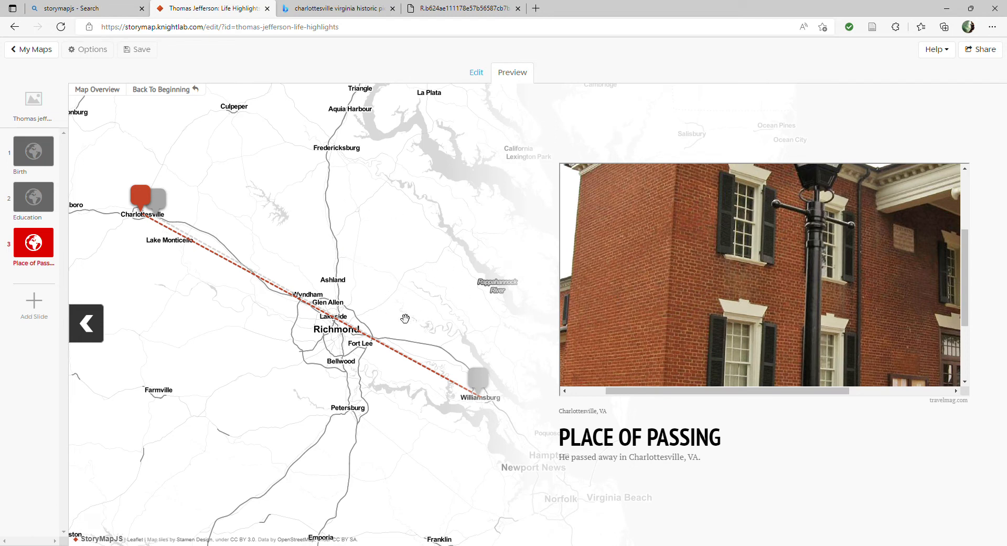
Restart the preview from the title slide, look at the birth slide's map, and go back to the title slide
click(40, 106)
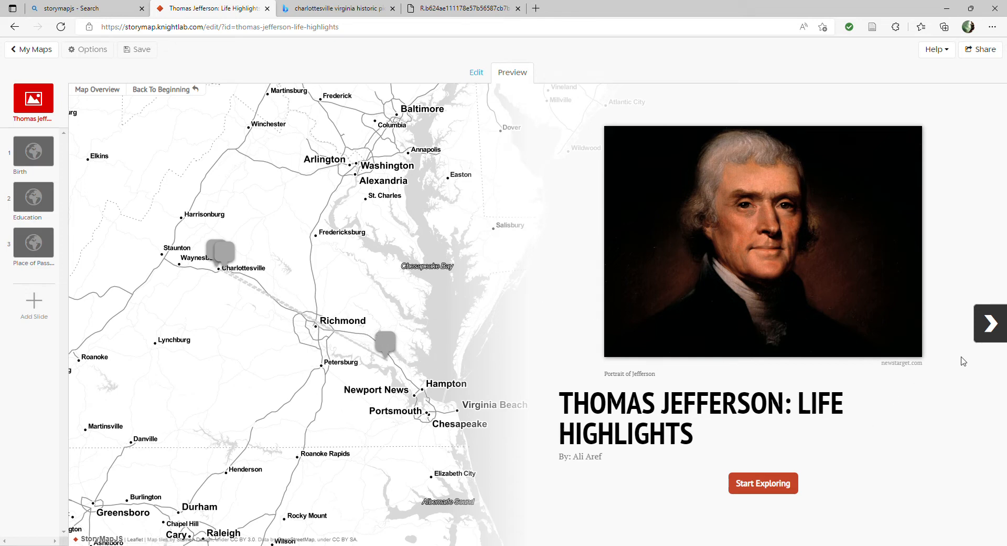
click(990, 323)
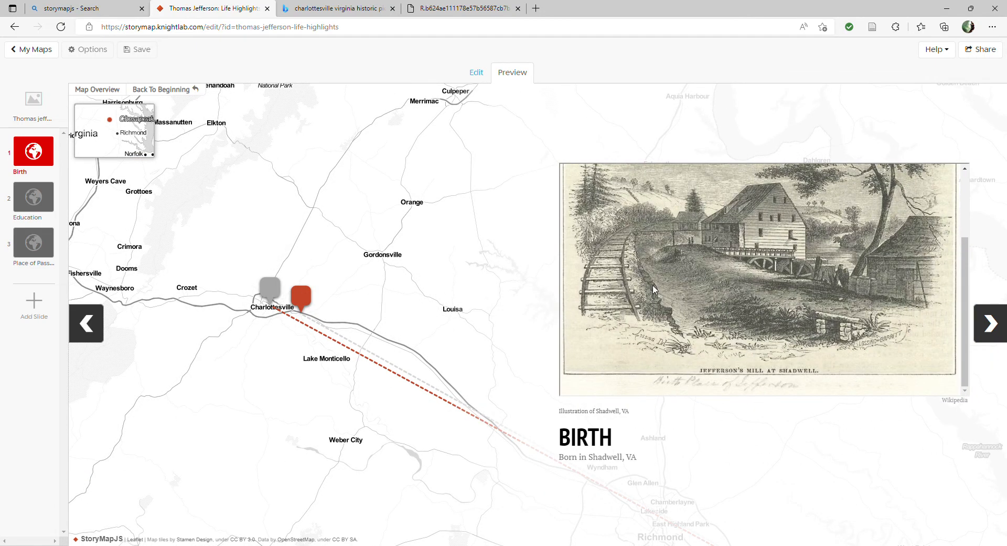
drag(418, 333, 334, 273)
click(106, 319)
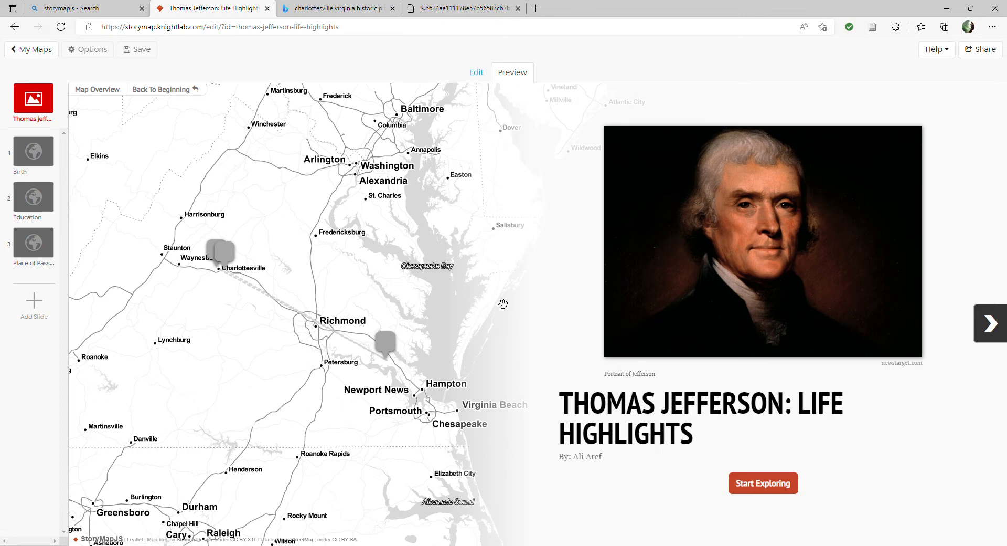
Examine the title slide's overview map and the birth slide's Shadwell illustration, and return to the title slide
drag(465, 306, 416, 279)
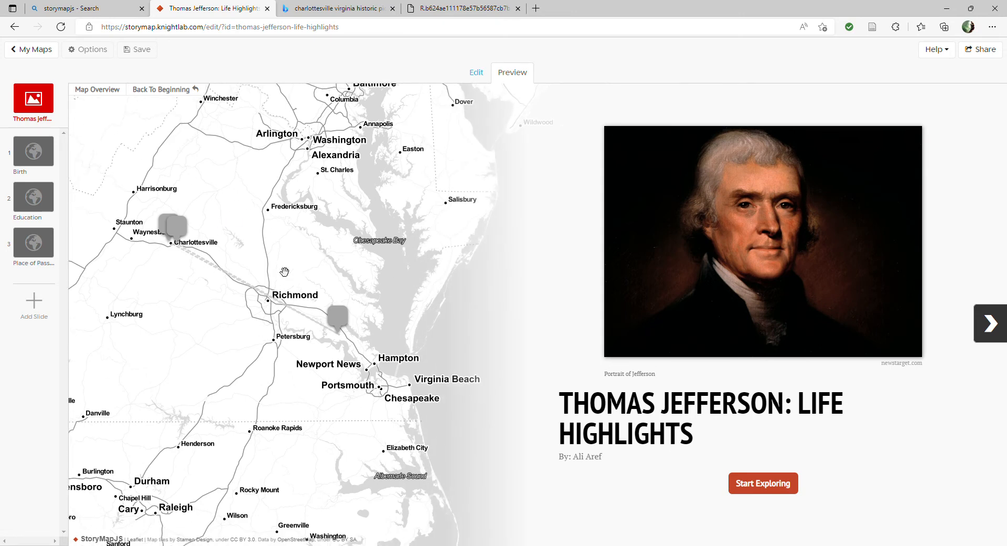
drag(289, 242, 353, 238)
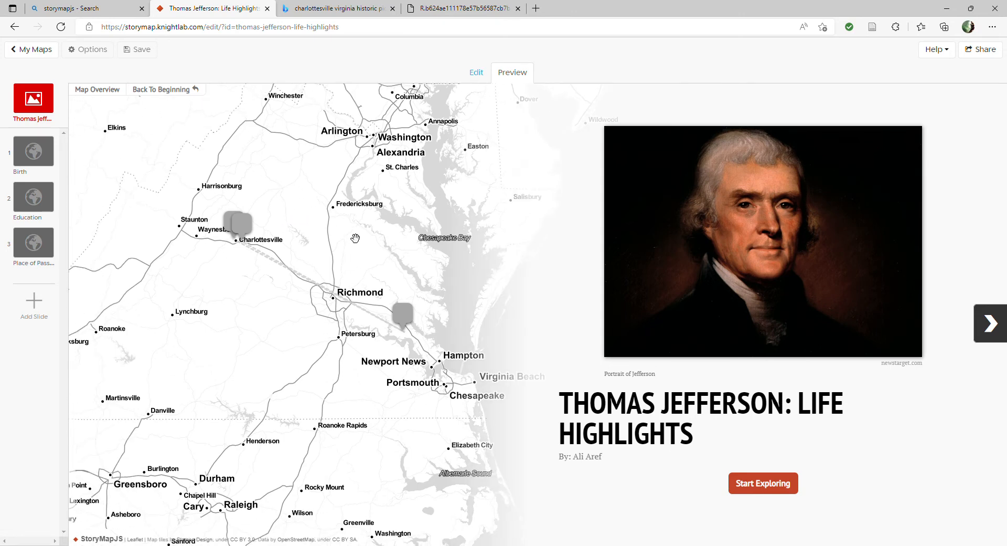
click(992, 336)
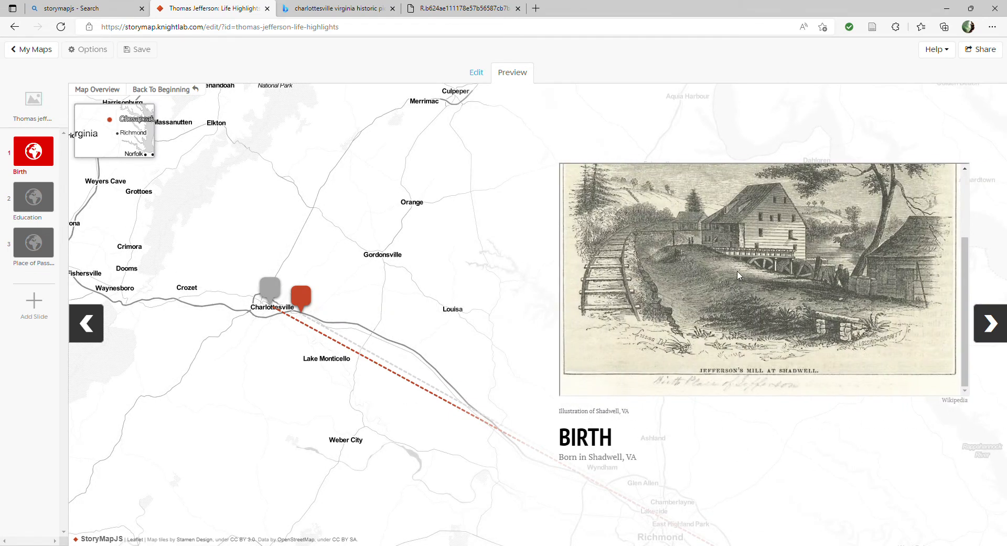
scroll(579, 303, up, 1)
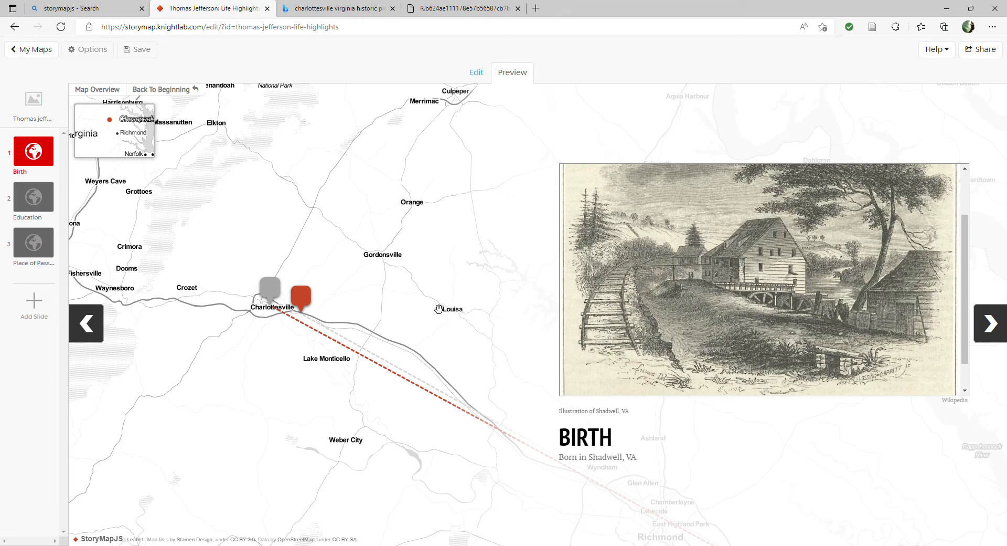
click(37, 111)
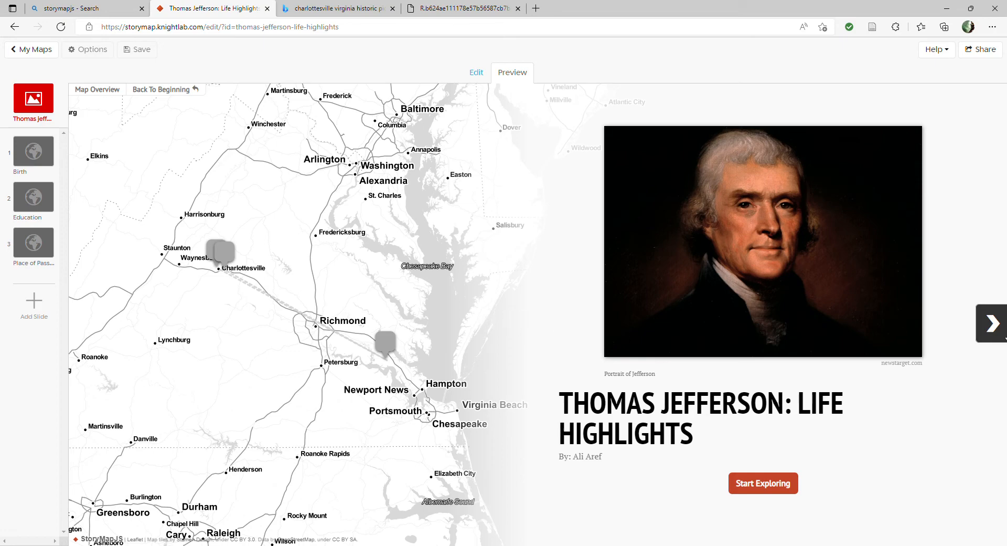
Advance the preview through the birth slide to the education slide and trace its map route between Williamsburg and Charlottesville
click(992, 323)
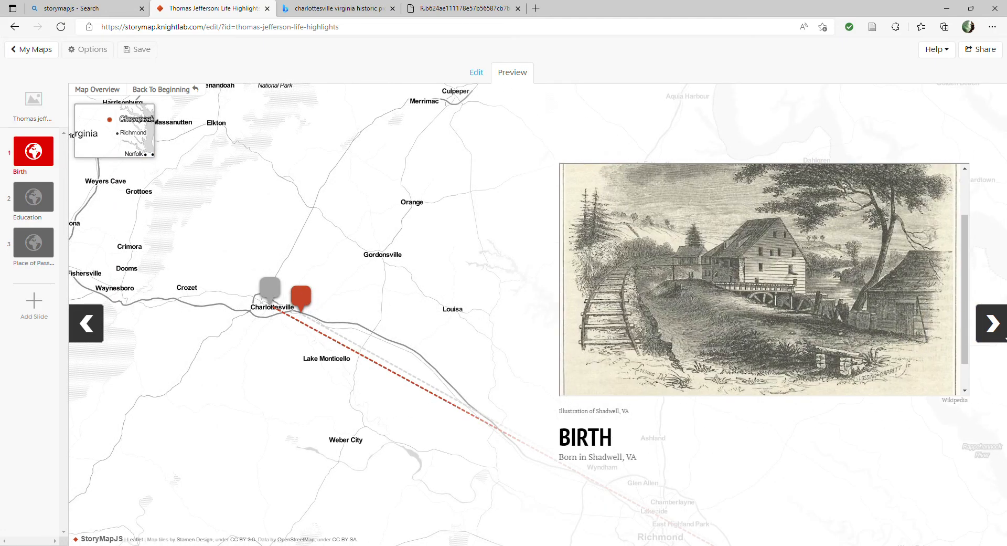
click(991, 322)
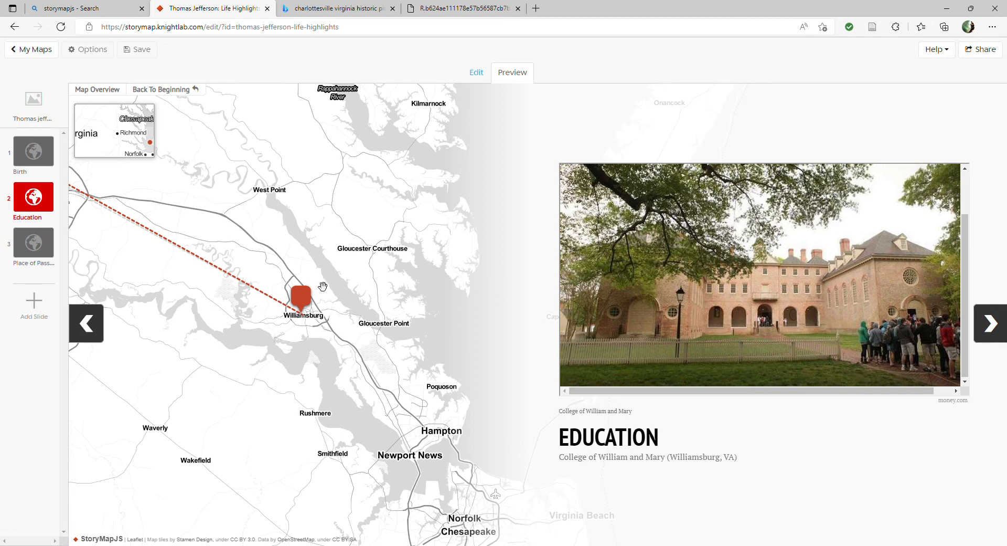
drag(220, 223, 386, 315)
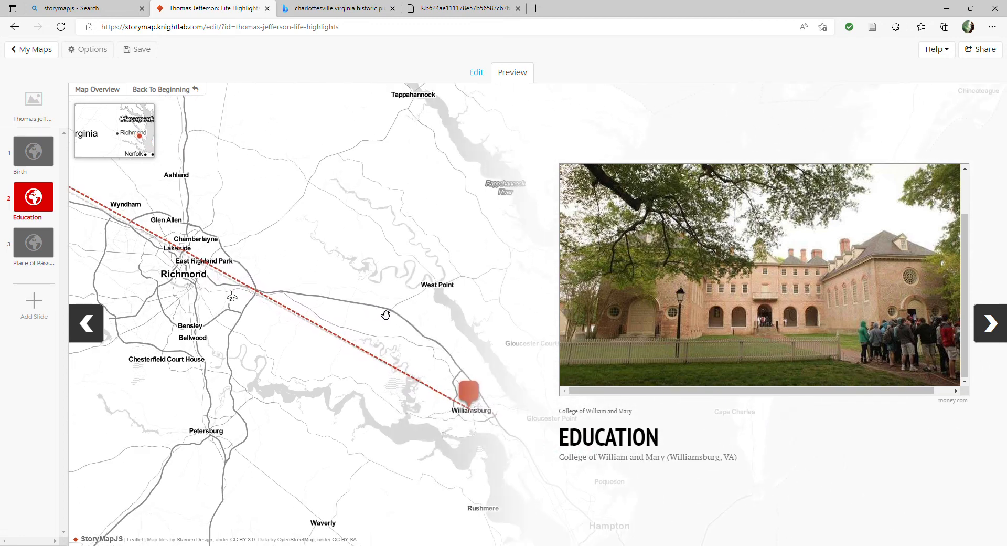
drag(180, 284, 521, 415)
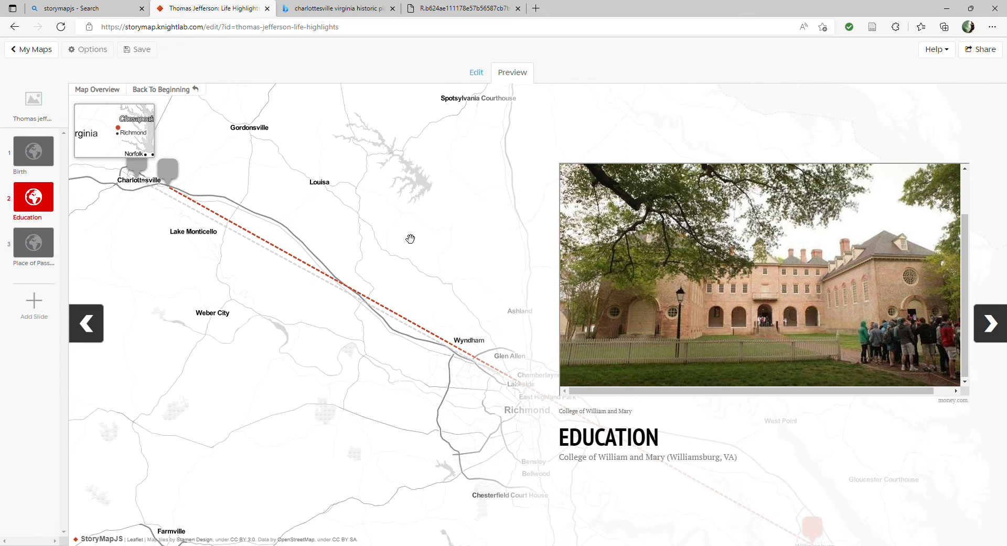
drag(271, 353, 178, 288)
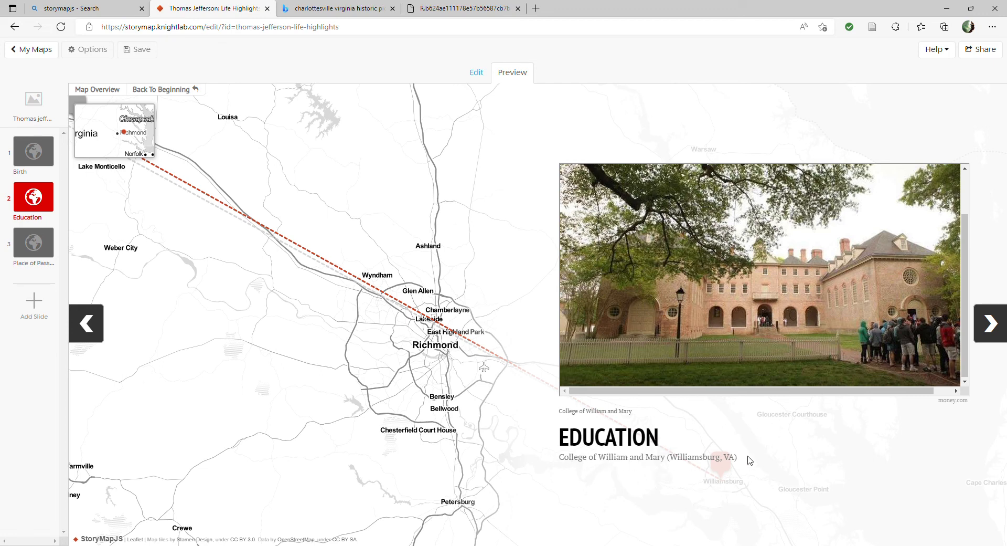
drag(464, 371, 586, 452)
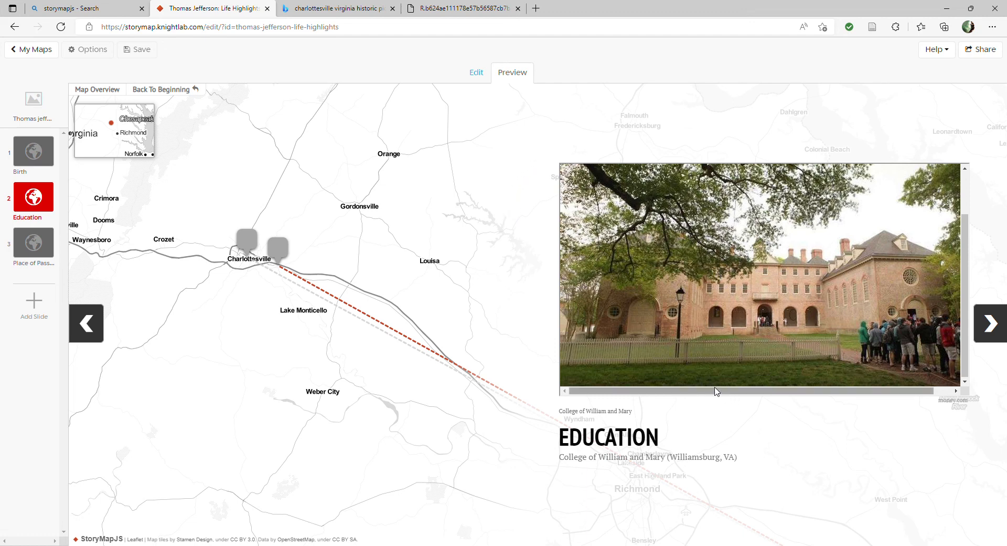
mouse_move(726, 390)
mouse_down()
mouse_move(807, 396)
mouse_move(713, 391)
mouse_up()
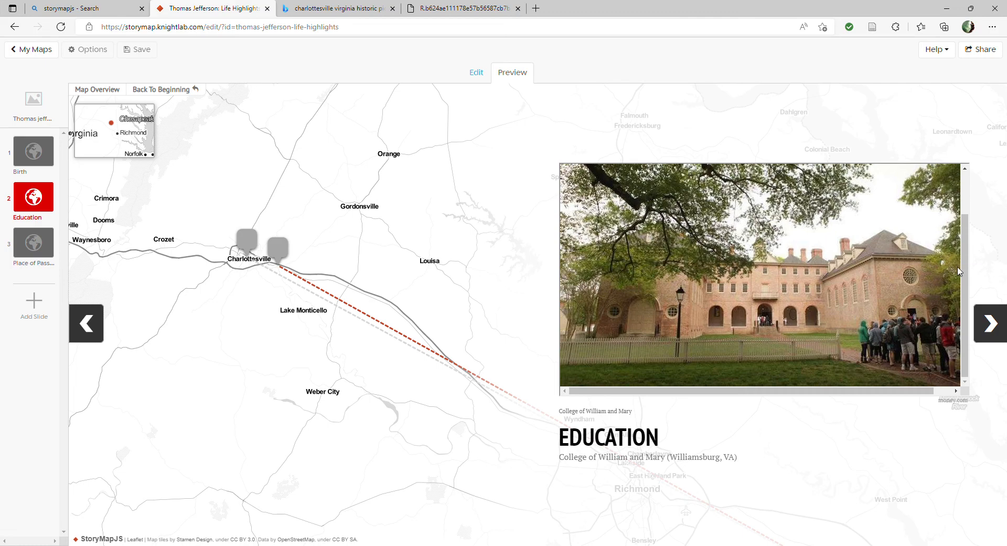
mouse_move(964, 270)
mouse_down()
mouse_move(967, 230)
mouse_move(973, 271)
mouse_up()
Advance to the place of passing slide and look over the hidden parts of its Charlottesville photo
click(991, 323)
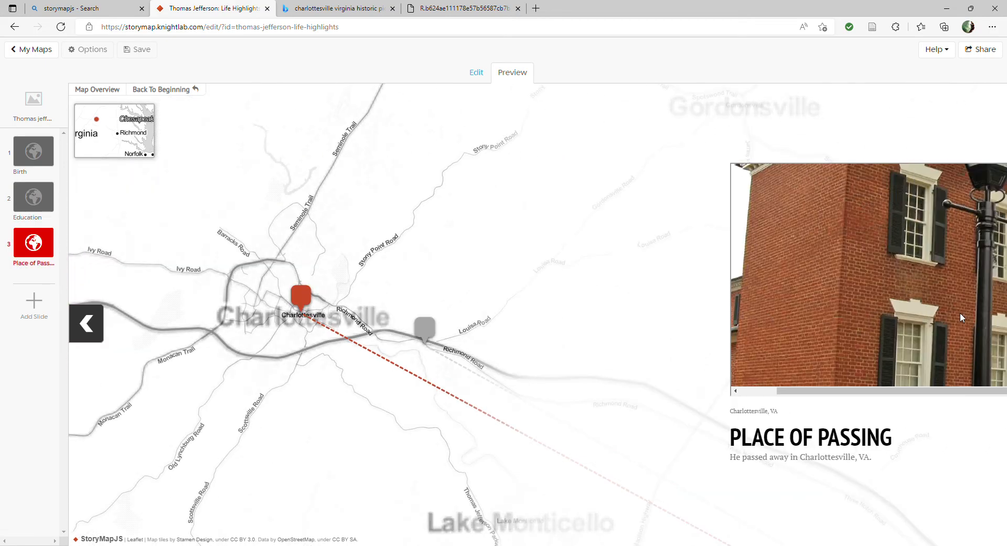
drag(824, 391, 894, 413)
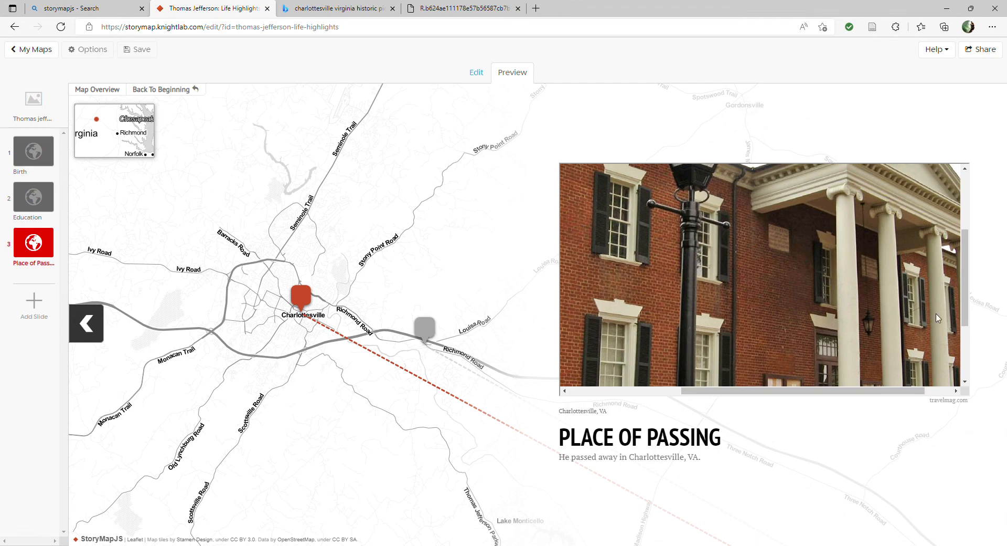
drag(969, 258, 970, 266)
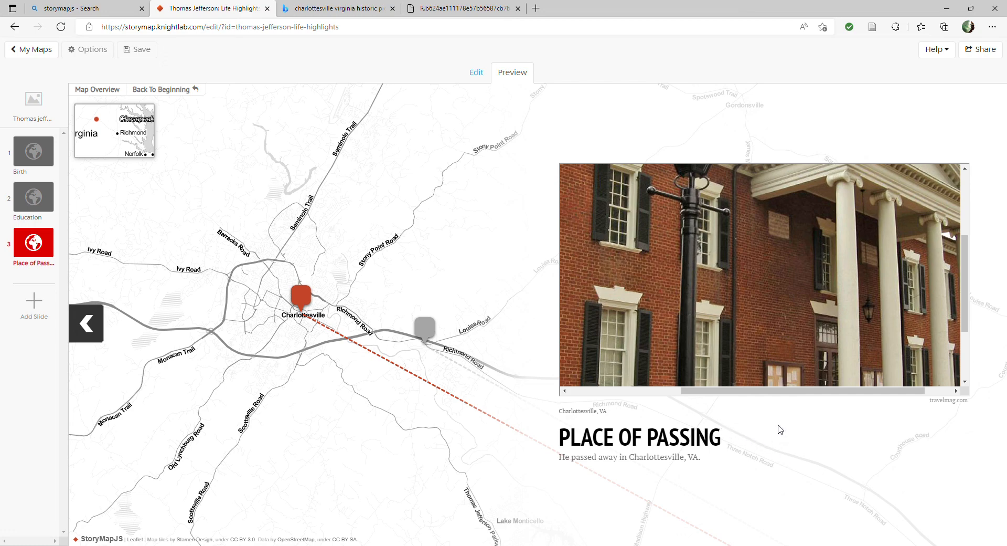
Step the preview backward through the education and birth slides to the title slide
click(85, 324)
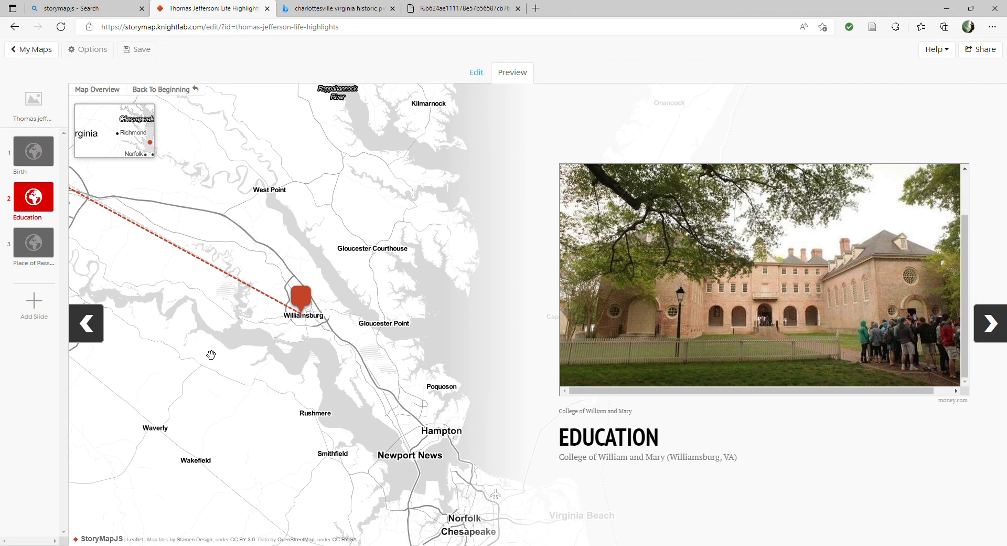
click(89, 329)
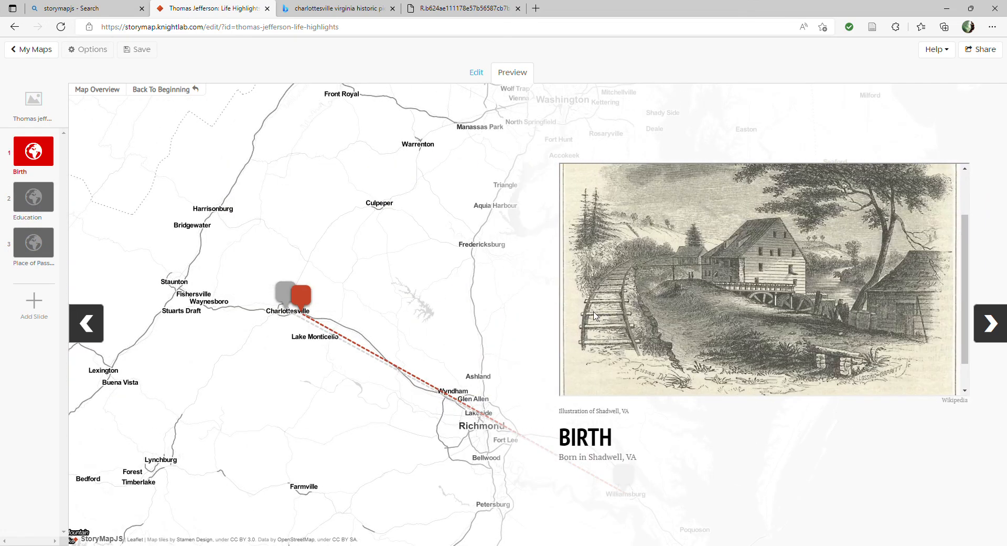
click(85, 323)
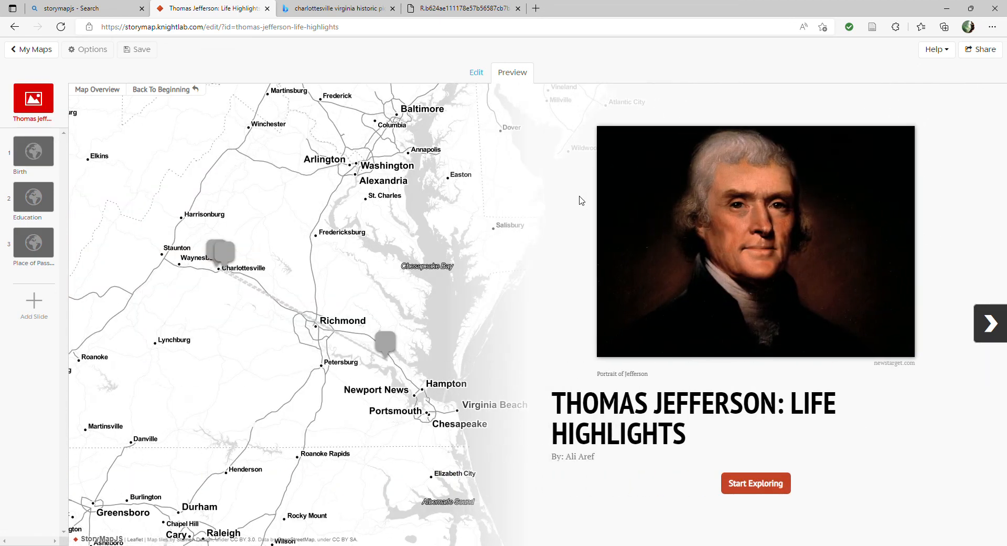